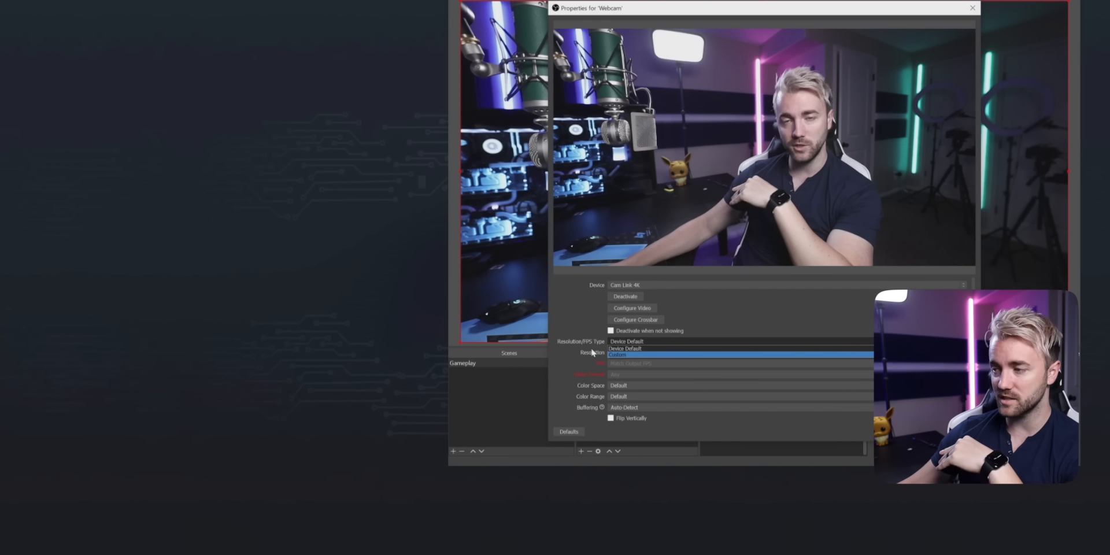
- Accept the webcam properties with Resolution/FPS Type on Device Default and shrink the webcam picture on the canvas
left_click(623, 342)
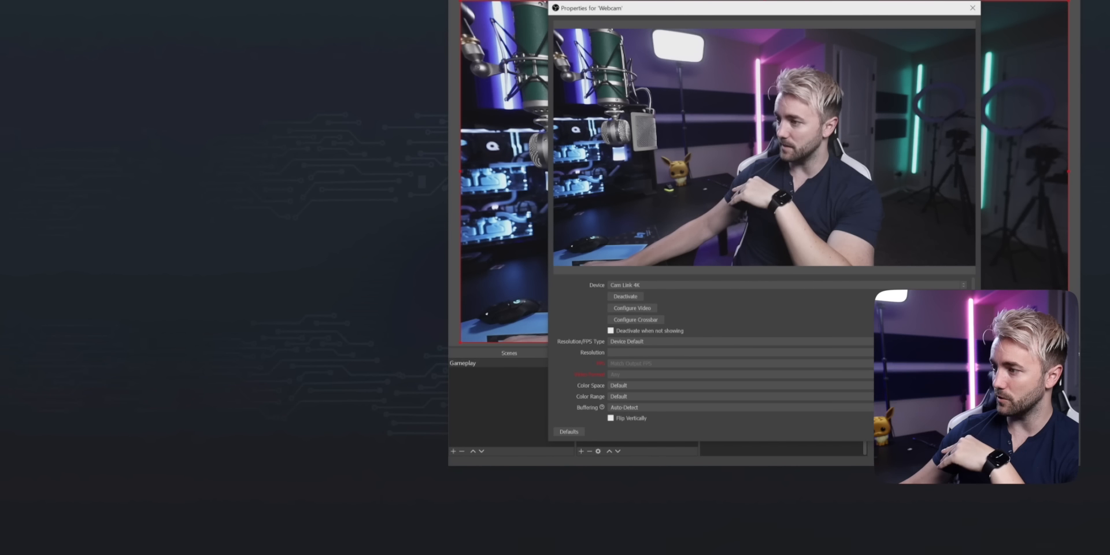
key("Return")
left_click_drag(461, 2, 909, 185)
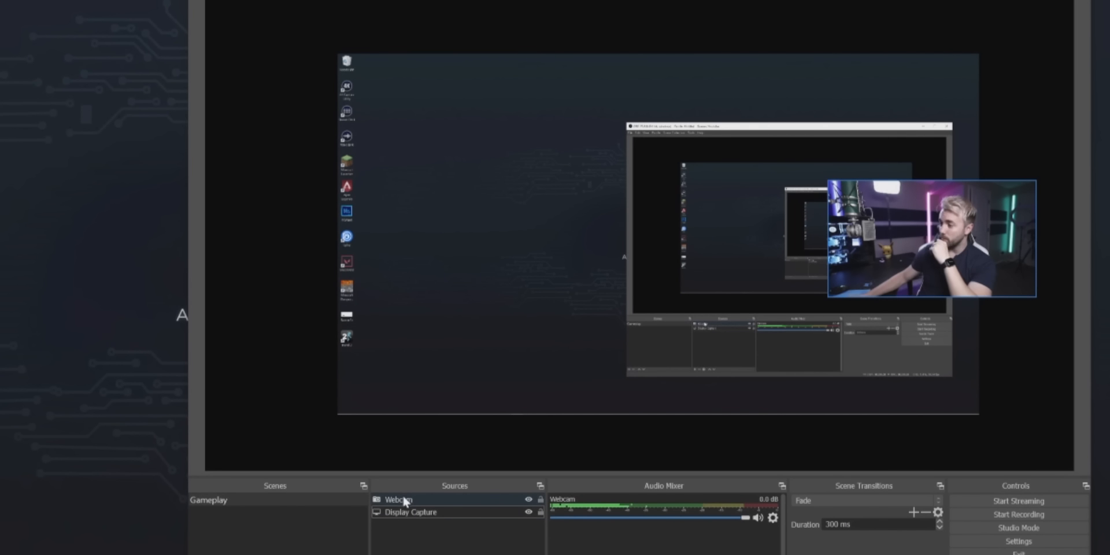
- Try placing Webcam beneath Display Capture while shifting the display image, and restore Webcam above it in the source order
mouse_move(404, 501)
left_mouse_down()
mouse_move(404, 522)
mouse_move(397, 515)
left_mouse_up()
left_click_drag(602, 331, 562, 310)
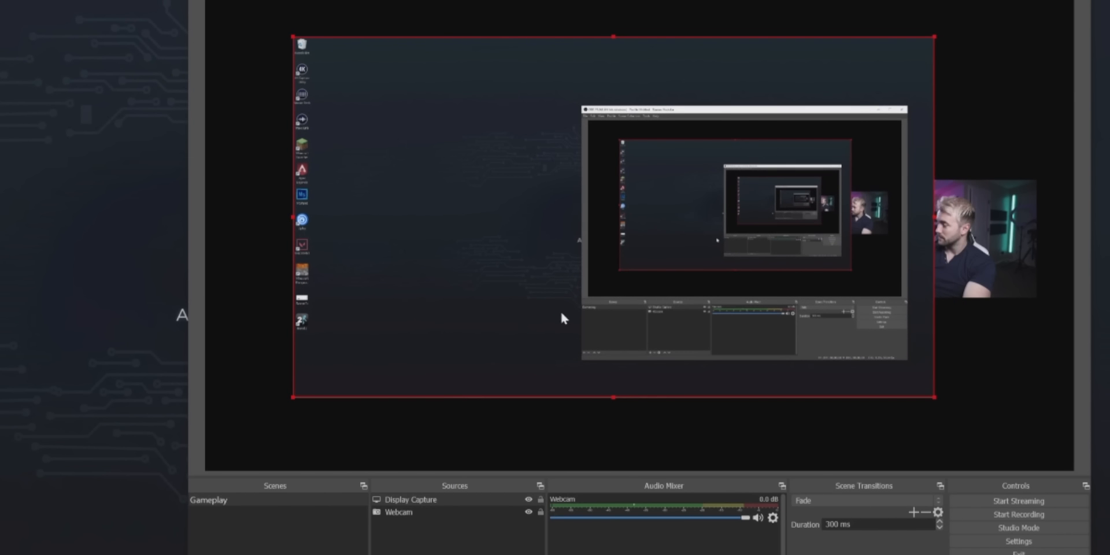
left_click_drag(421, 513, 418, 496)
mouse_move(658, 286)
left_mouse_down()
mouse_move(667, 294)
mouse_move(577, 233)
left_mouse_up()
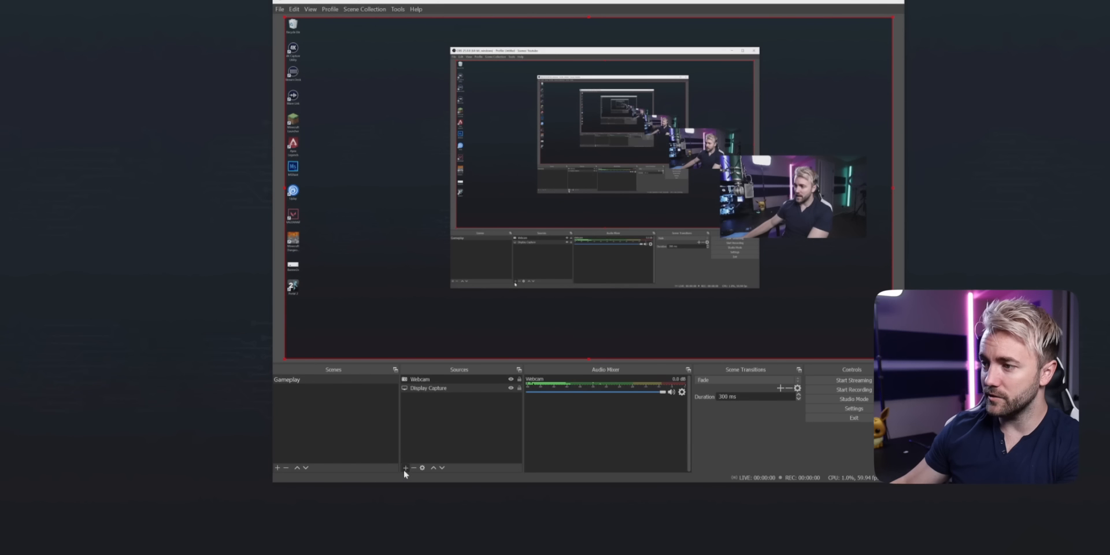
- Add an image source named Camera Border using the White Line Camera Border file from the Desktop
left_click(404, 468)
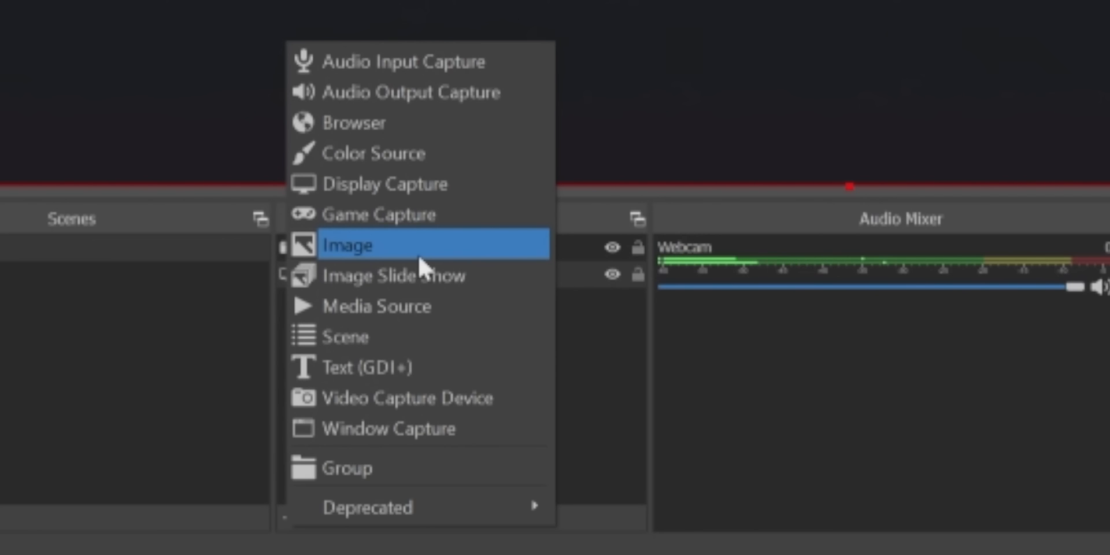
left_click(359, 248)
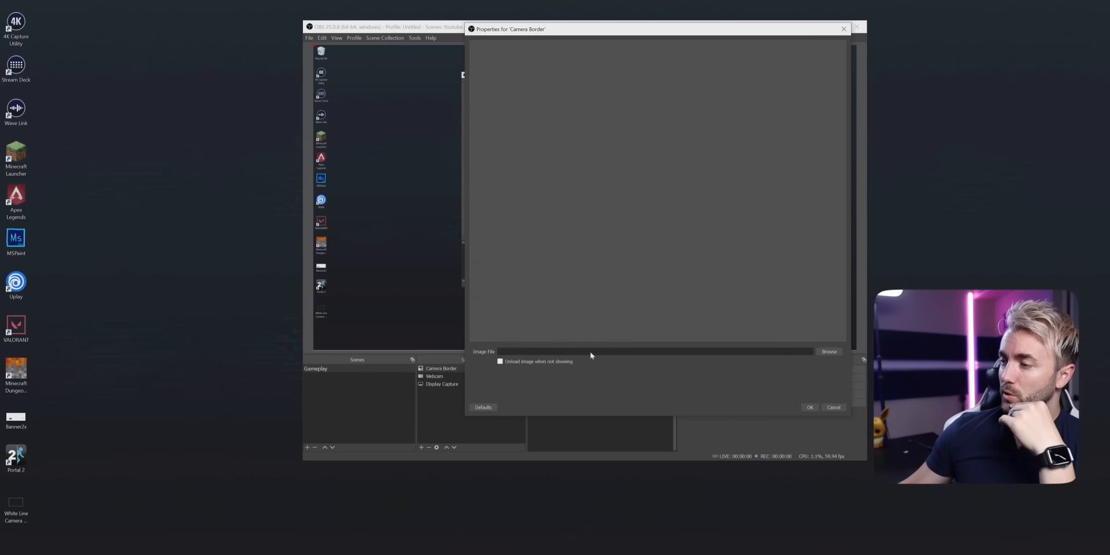
left_click(829, 352)
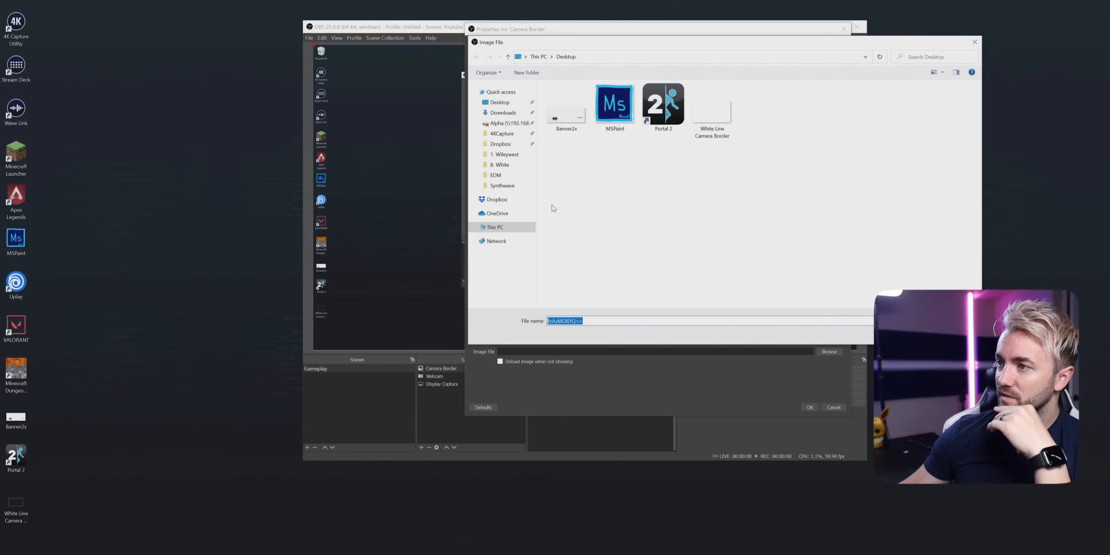
left_click(714, 120)
left_click(917, 335)
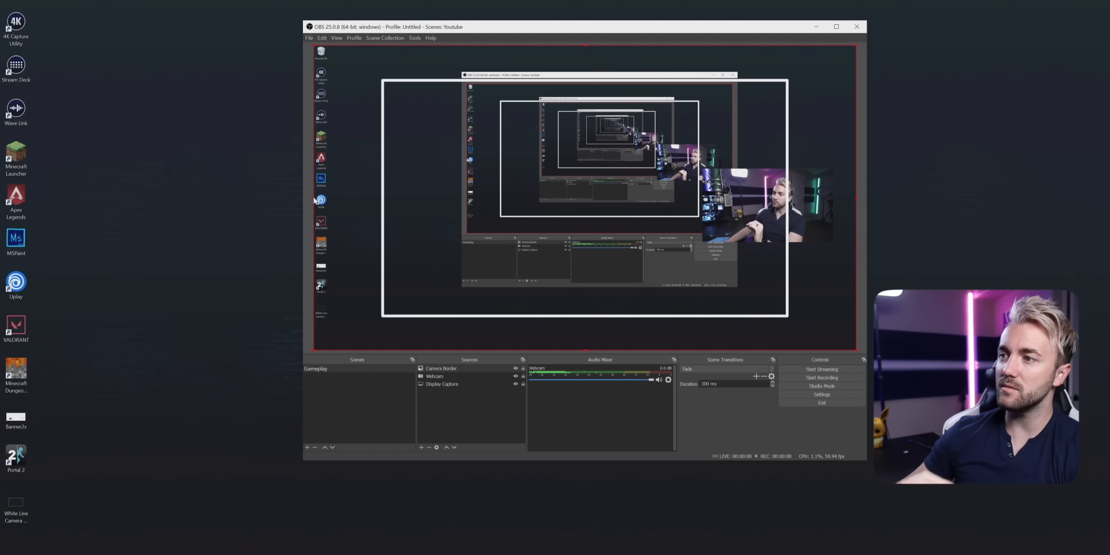
- Fit the camera border around the webcam picture, hiding Display Capture temporarily to check the framing
left_click_drag(314, 201, 711, 219)
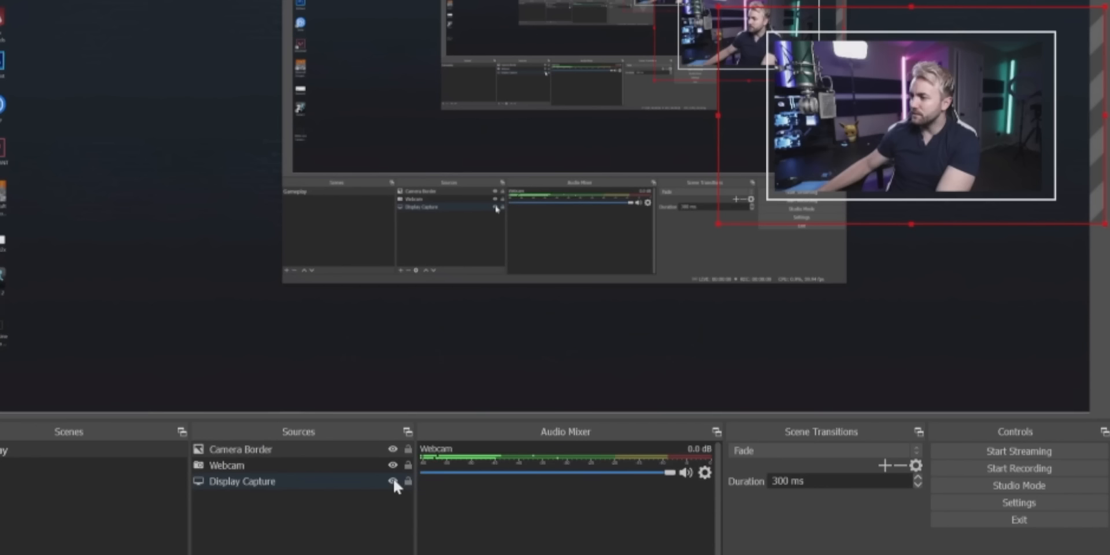
left_click(515, 384)
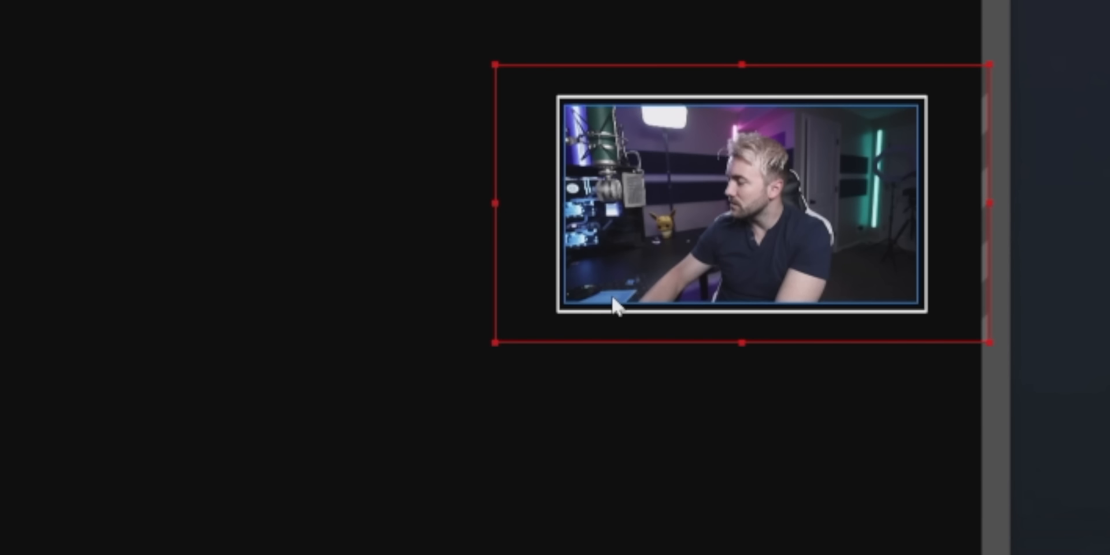
left_click(501, 411)
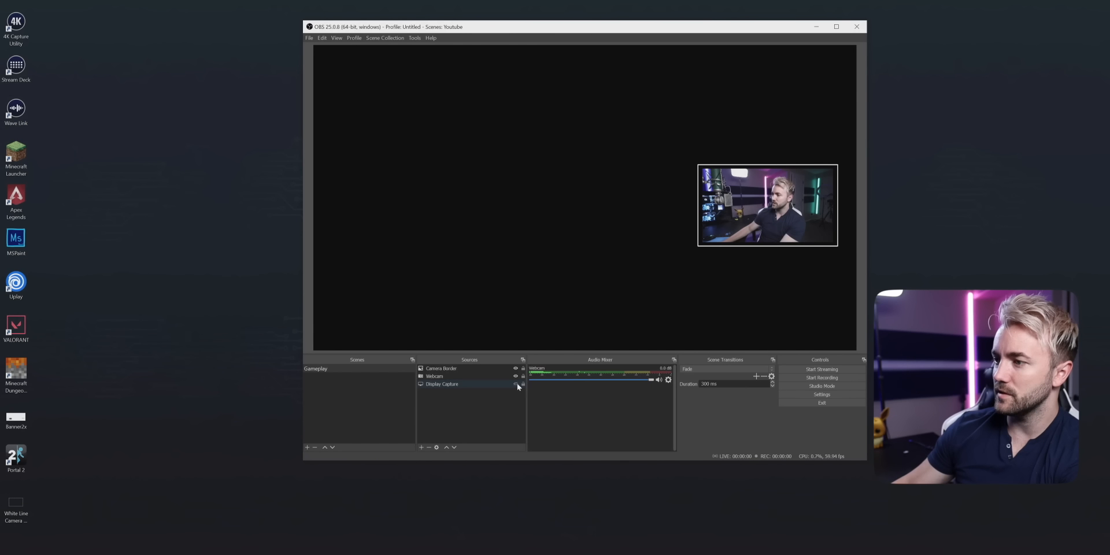
left_click(517, 384)
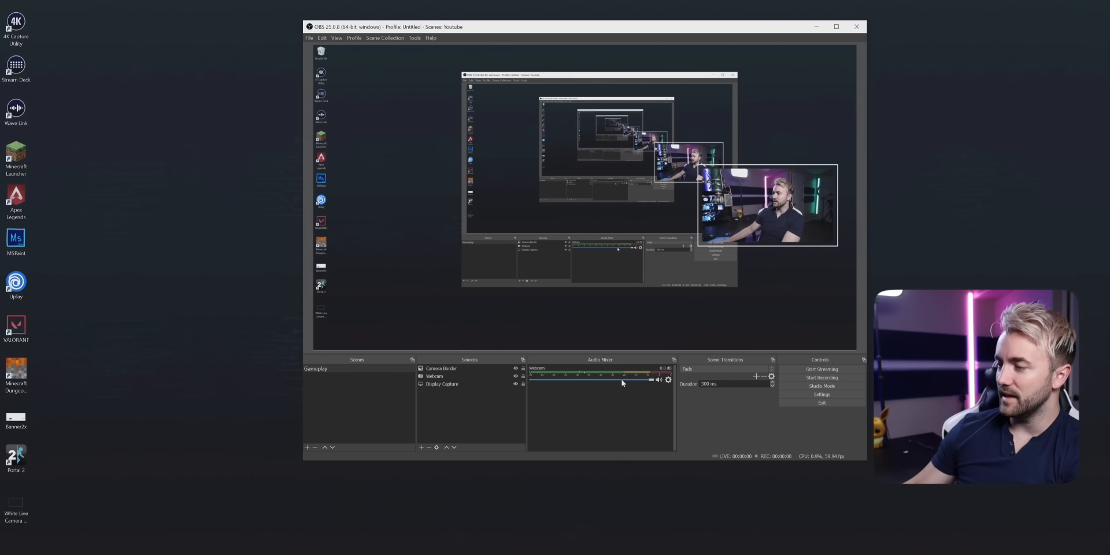
- Group the Camera Border and Webcam sources as Cam and place the group at the canvas's right side
left_click(441, 377)
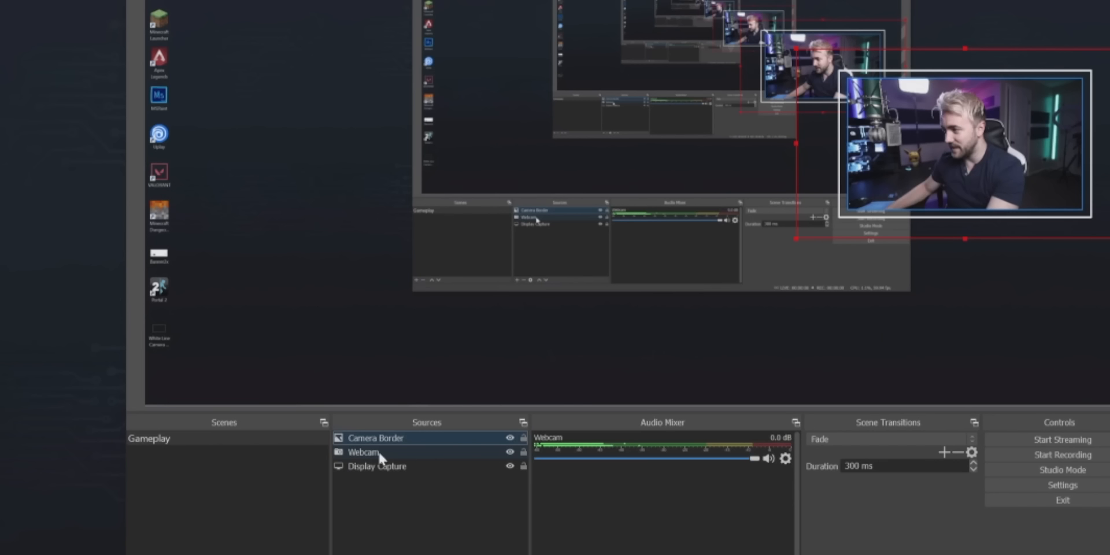
right_click(378, 452)
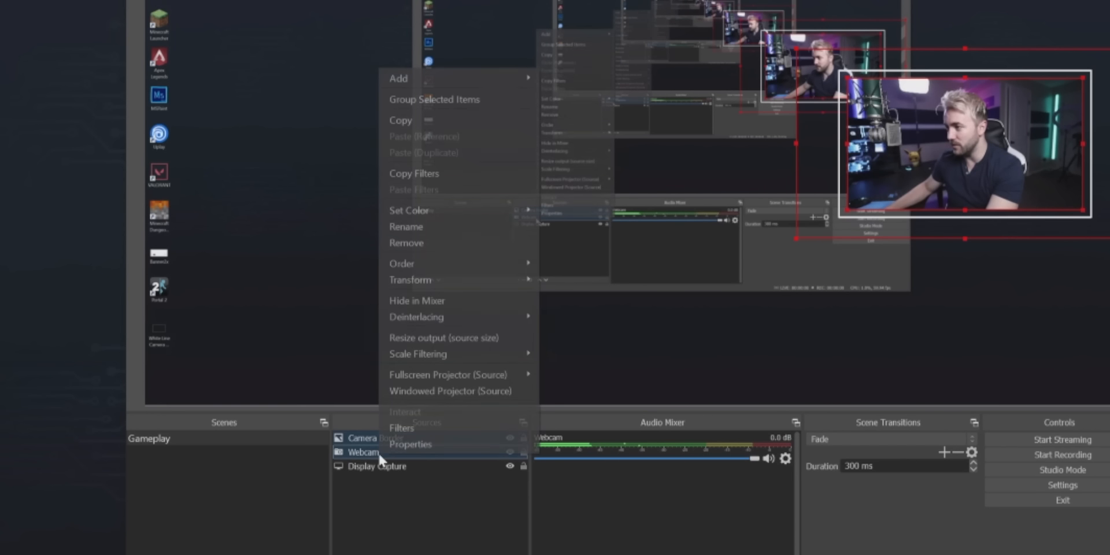
left_click(446, 101)
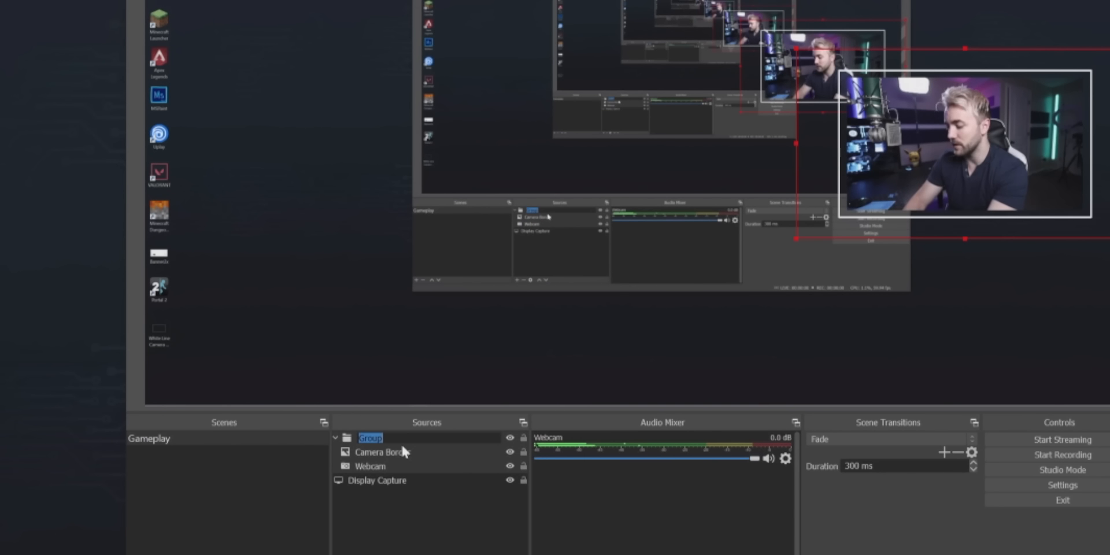
type("Cam")
key("Return")
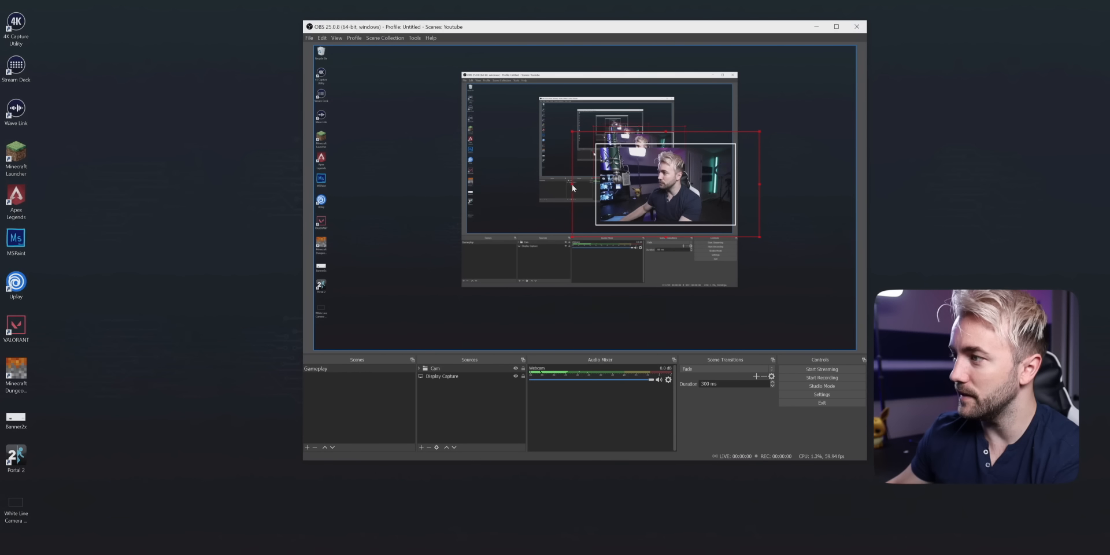
left_click_drag(572, 188, 764, 208)
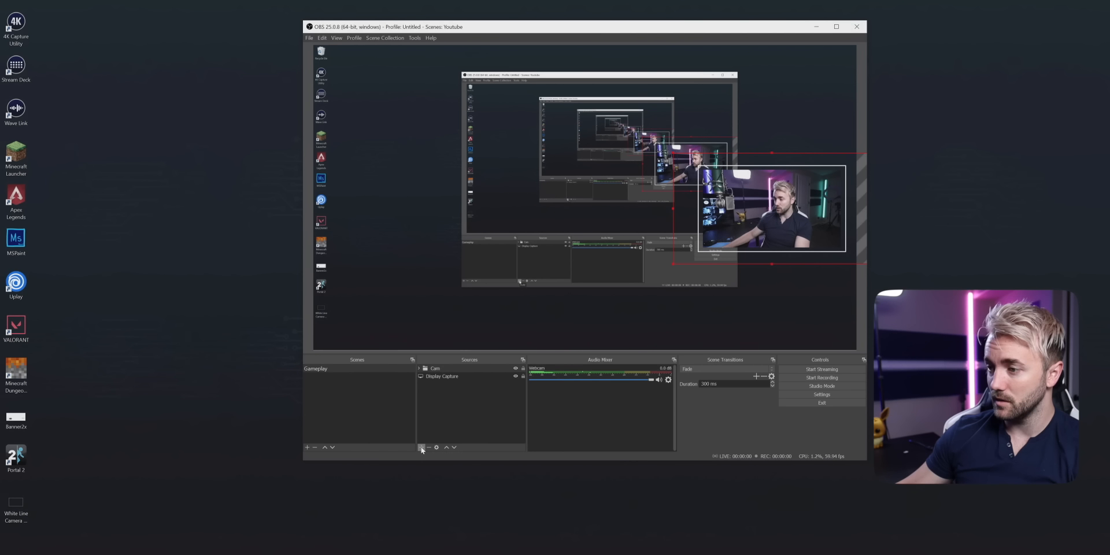
- Add a media source named Animated Overlay that loops the local file FACECAM UPDATED.webm
left_click(421, 448)
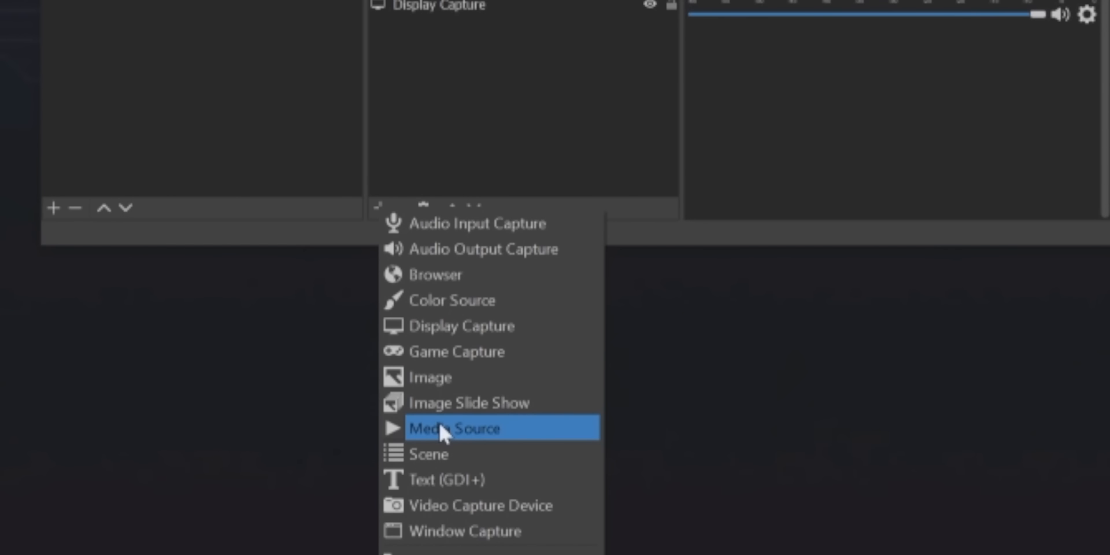
left_click(439, 429)
type("Animated Overlay")
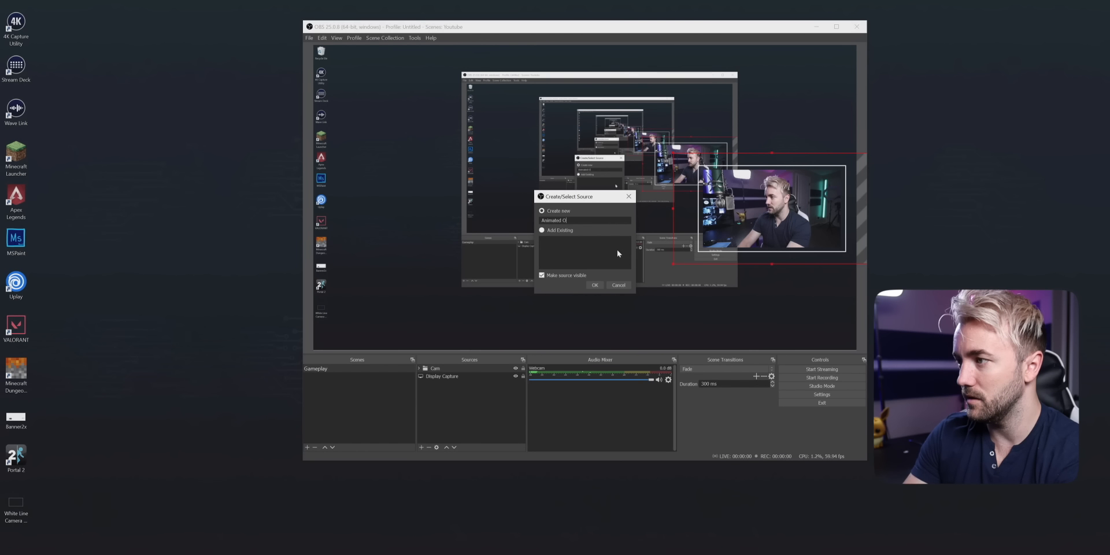
key("Return")
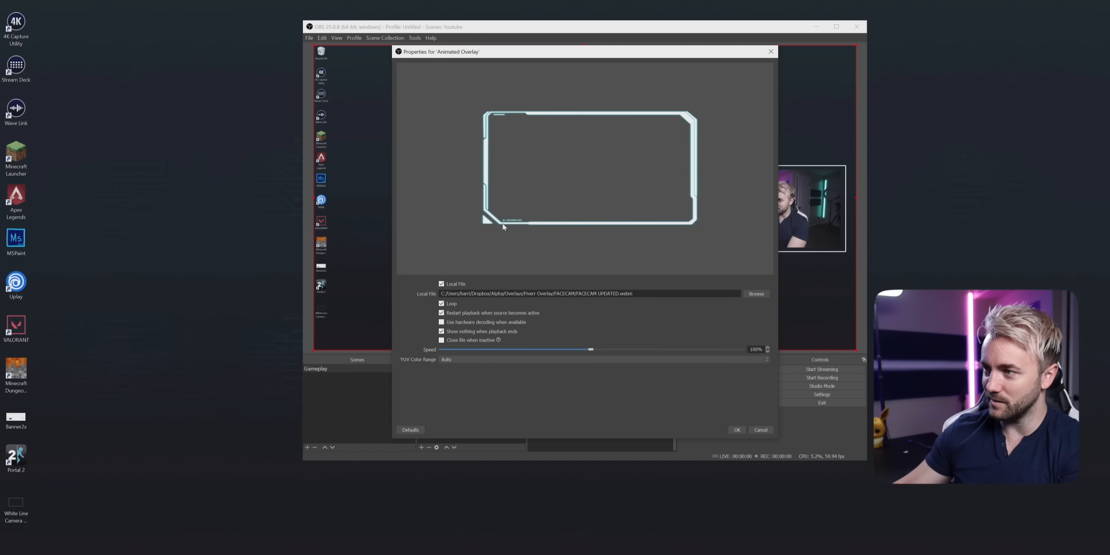
left_click(739, 430)
- Remove the Animated Overlay source from the scene
right_click(443, 369)
left_click(435, 367)
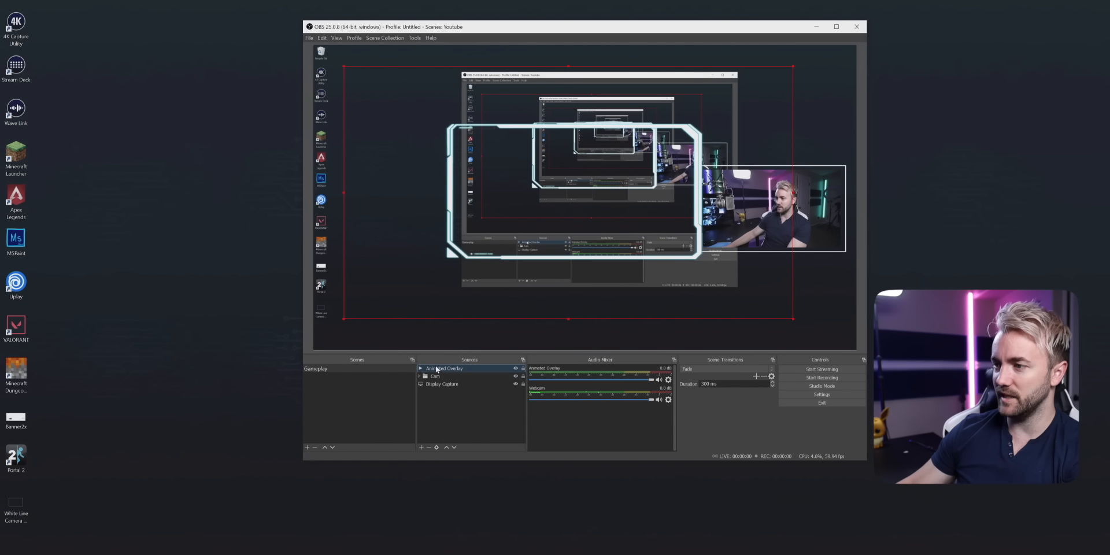
left_click(428, 447)
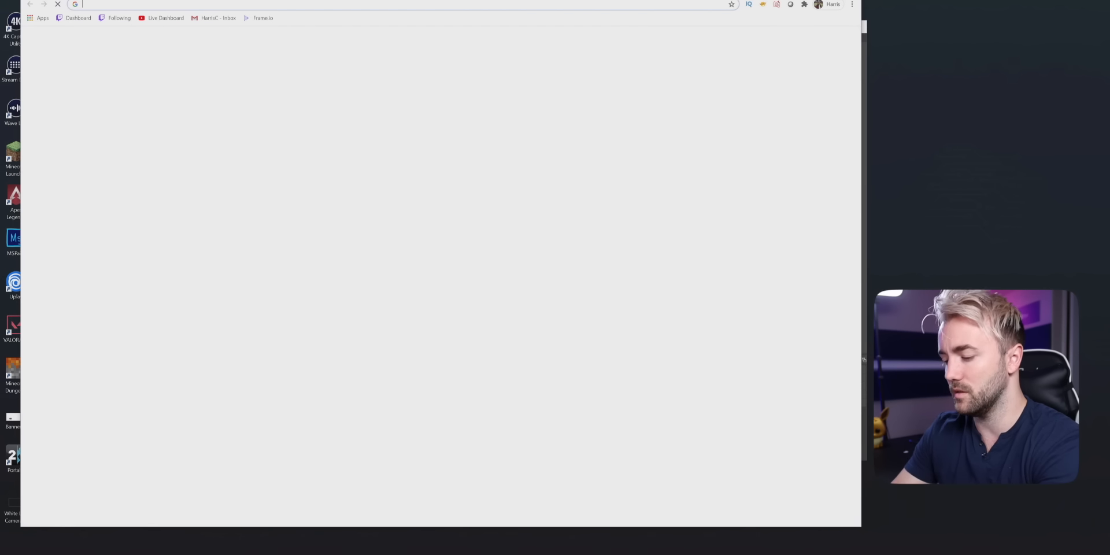
- In the web browser, open streamelements.com and copy the URL of the sub alerts overlay from its editor
type("streamelements.com")
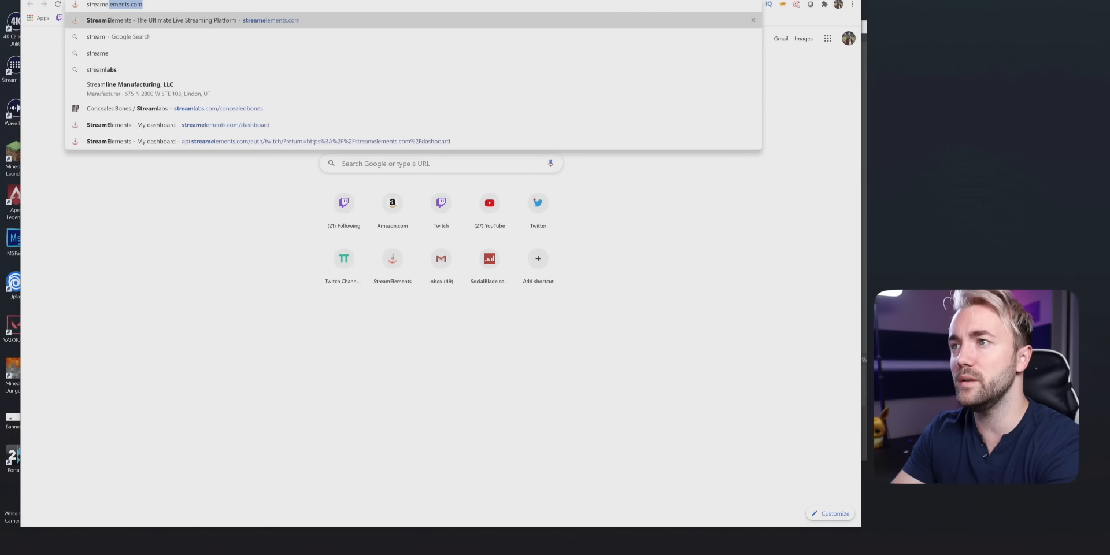
key("Return")
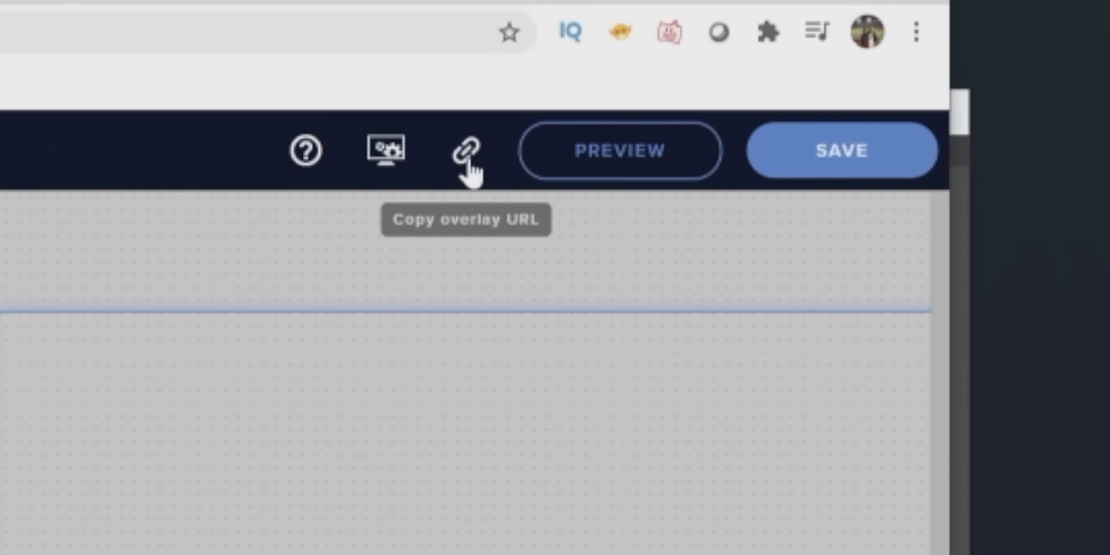
left_click(468, 155)
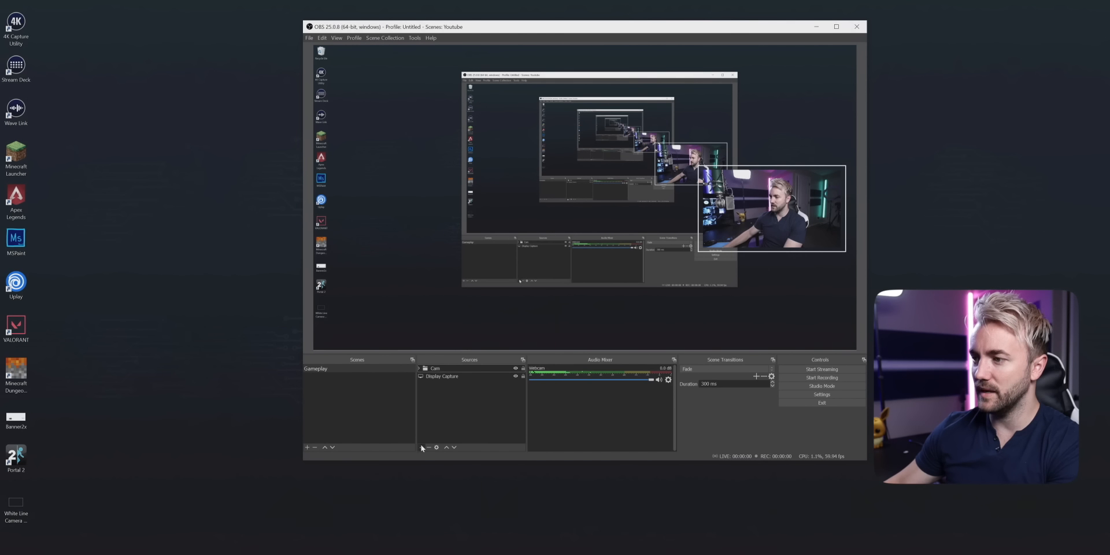
- Switch to OBS and create a browser source named Sub Alerts
left_click(423, 447)
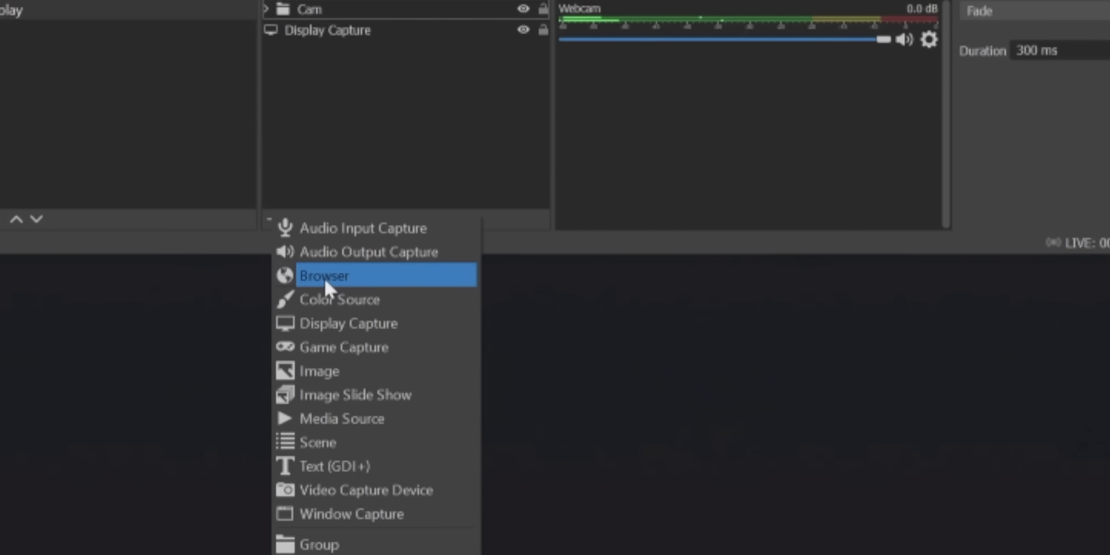
left_click(329, 280)
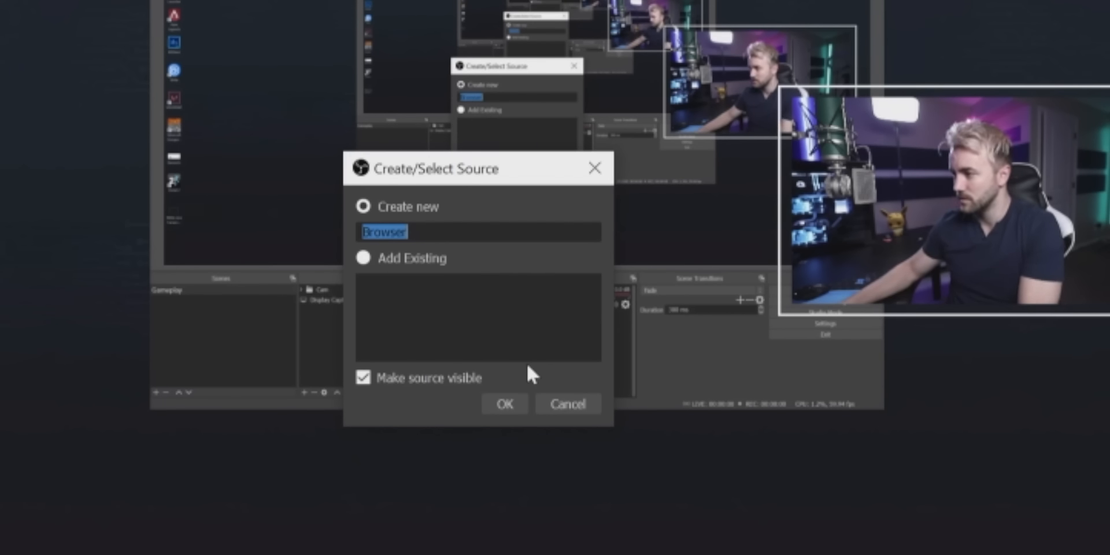
type("Sub Alerts")
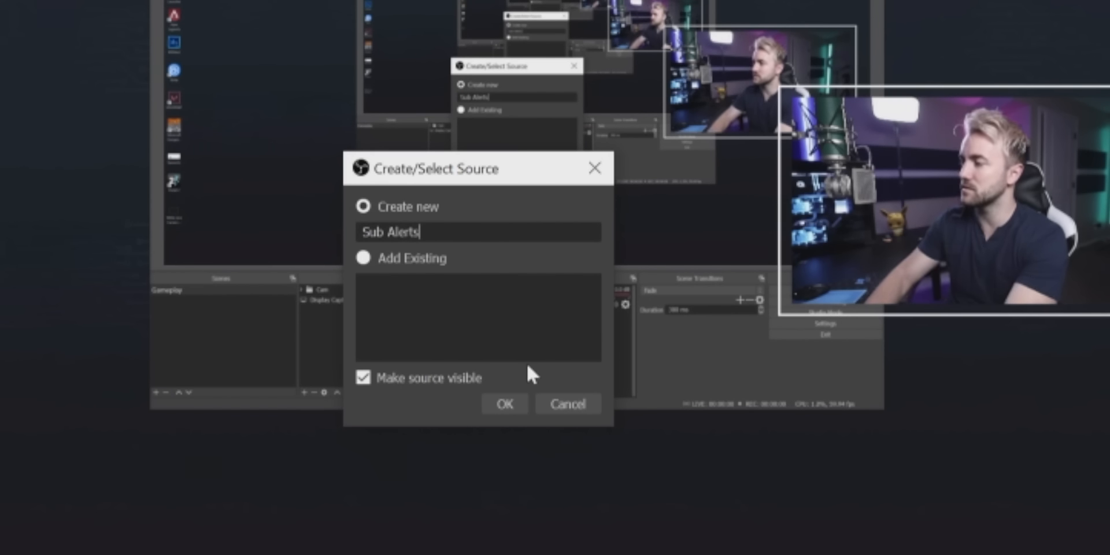
key("Return")
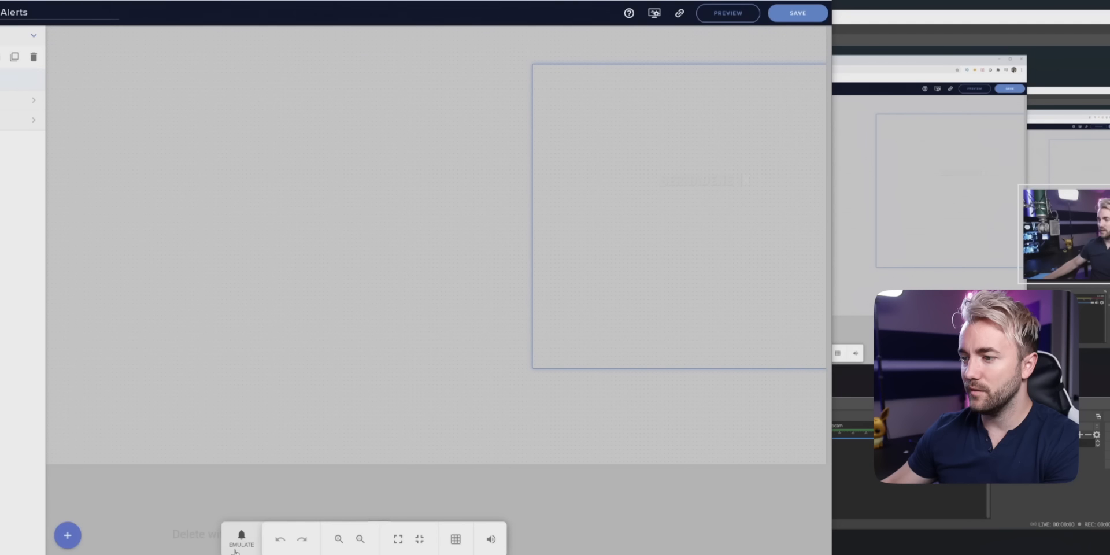
- In the StreamElements overlay editor, bring up the emulation choices for a subscriber event
left_click(257, 528)
mouse_move(268, 379)
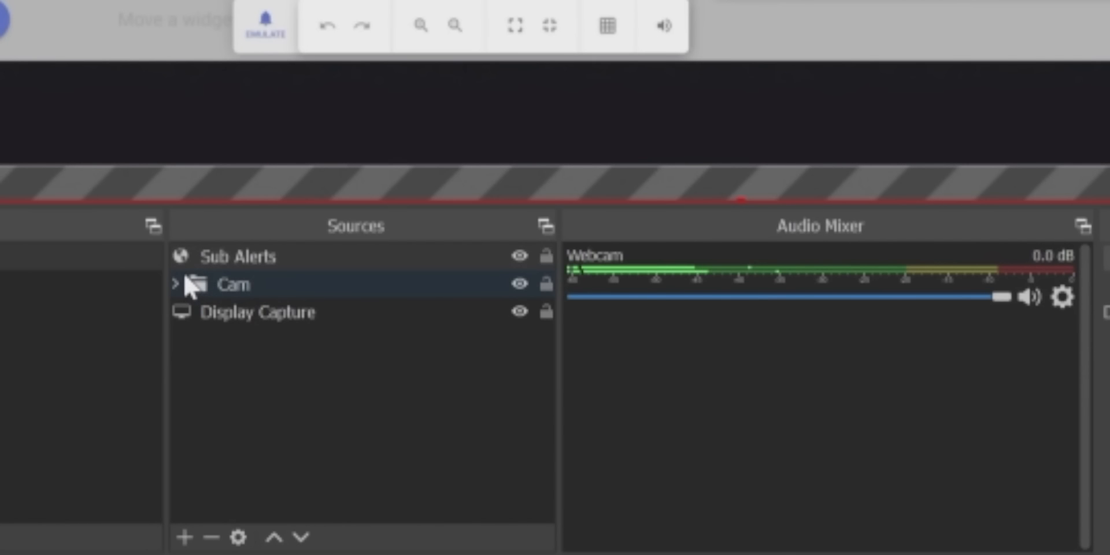
- In OBS, move the Sub Alerts source into the Cam group and adjust the placement on the canvas
left_click(175, 284)
left_click_drag(245, 260, 249, 295)
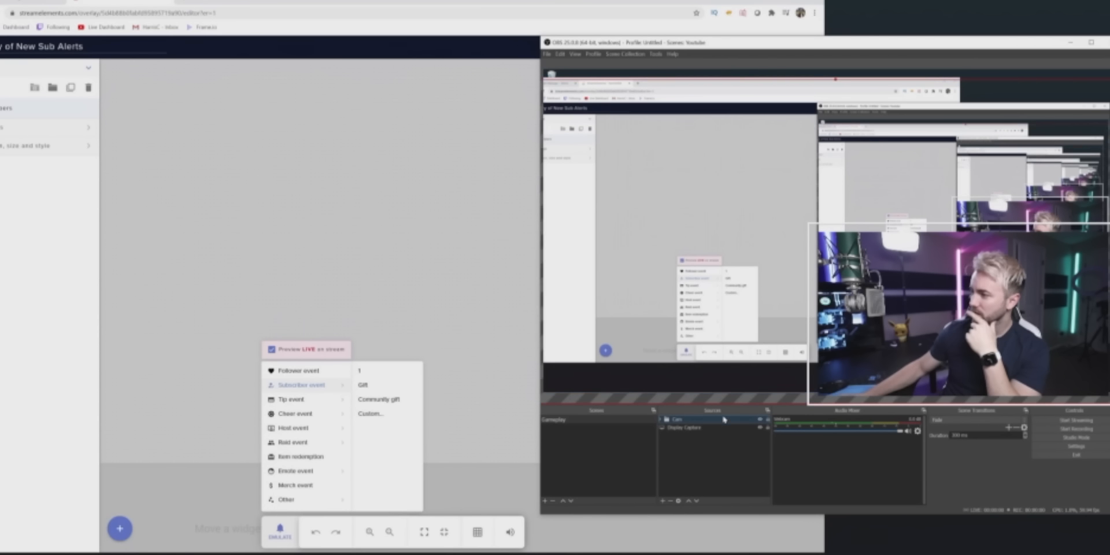
left_click_drag(909, 295, 912, 274)
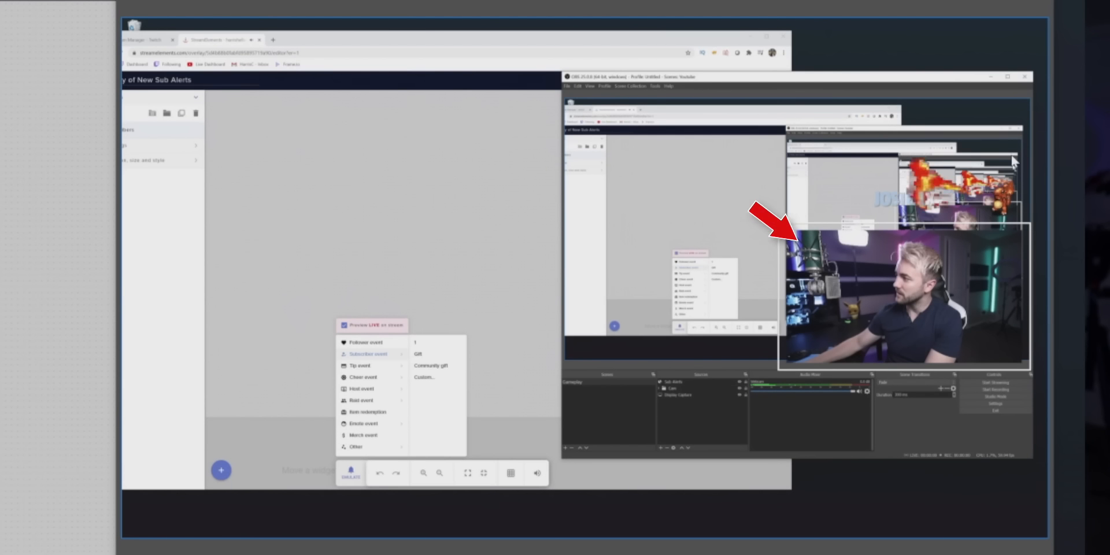
left_click_drag(1010, 186, 1003, 201)
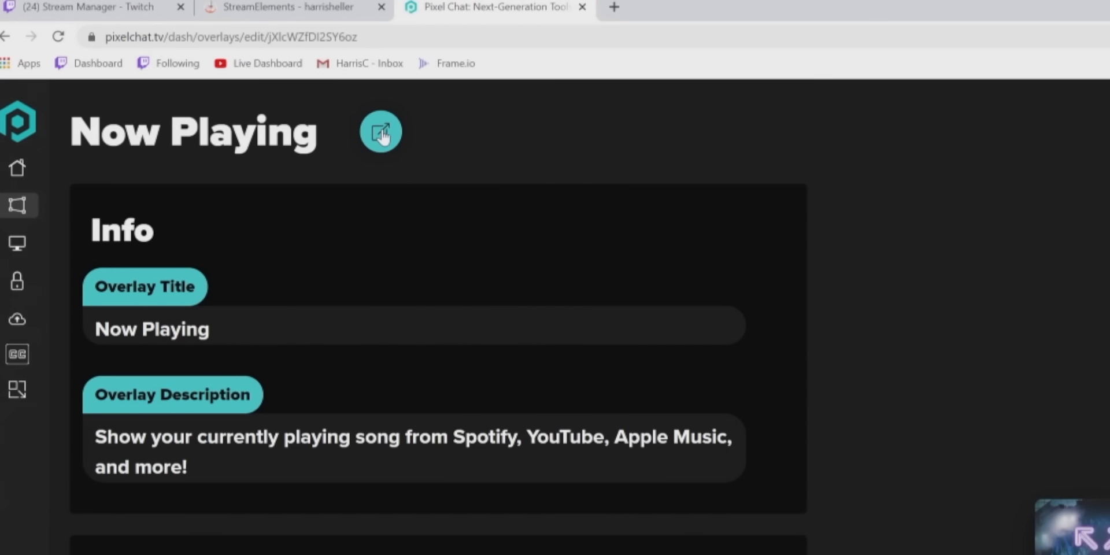
- In the web browser, open Pixel Chat's Now Playing overlay on its own page, copy its URL and close that page
left_click(381, 134)
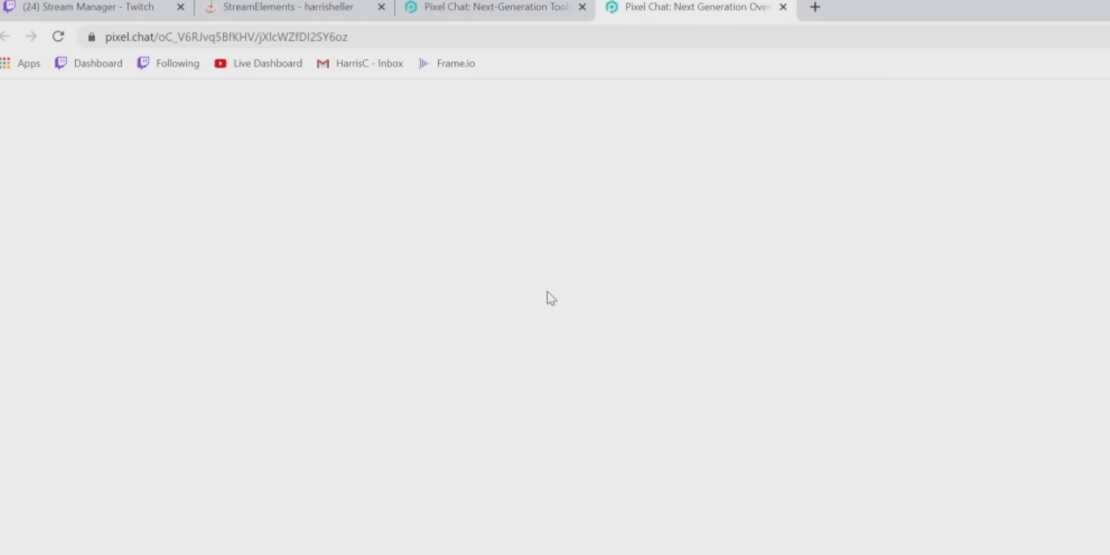
left_click(269, 36)
left_click(783, 7)
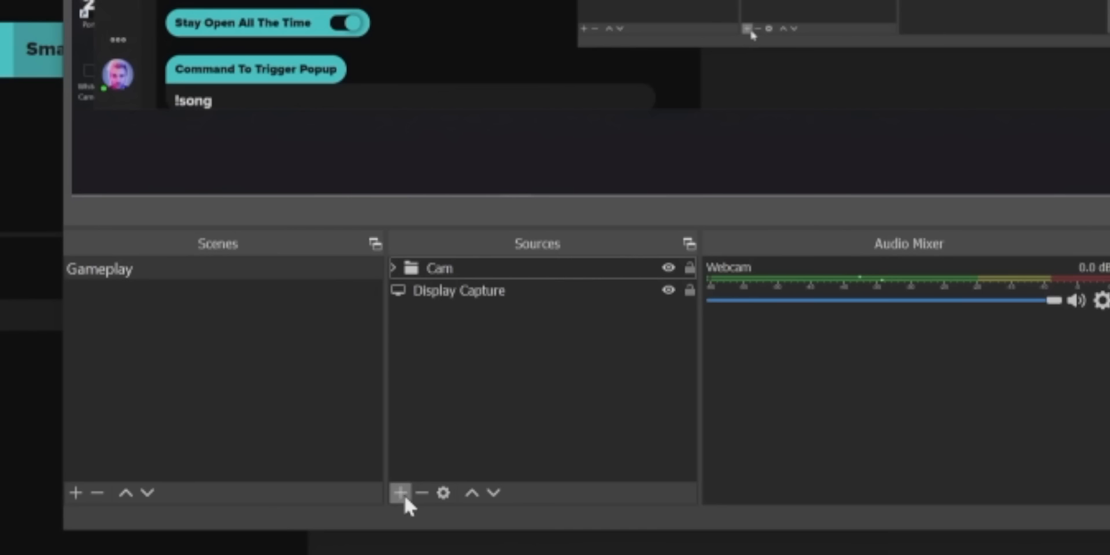
- Add a browser source named Now Playing with the copied overlay URL at 1920 by 1080, and move it toward the canvas's lower-left corner
left_click(400, 492)
left_click(449, 165)
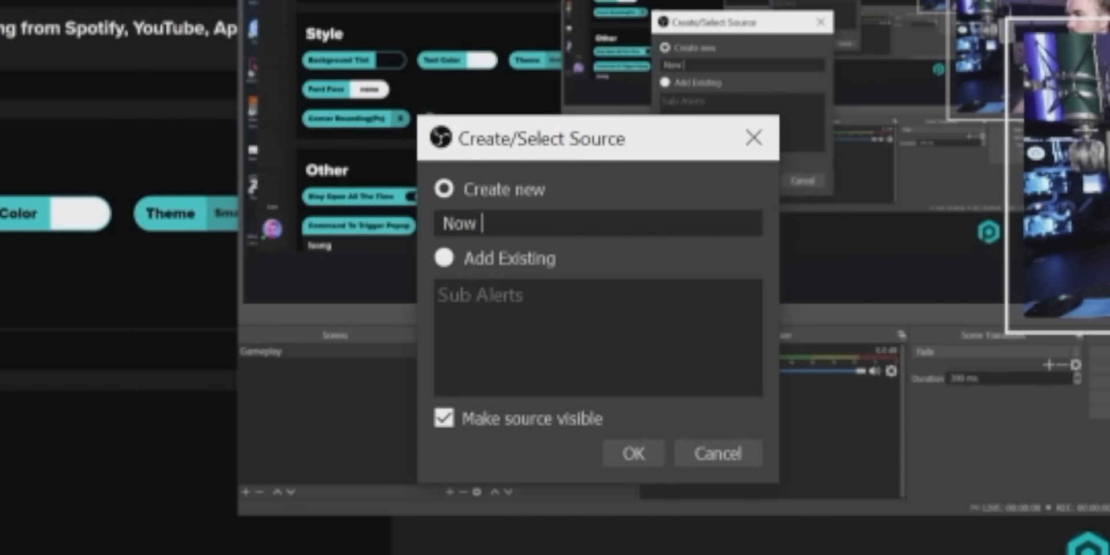
type("Now Play")
type("ing")
key("Return")
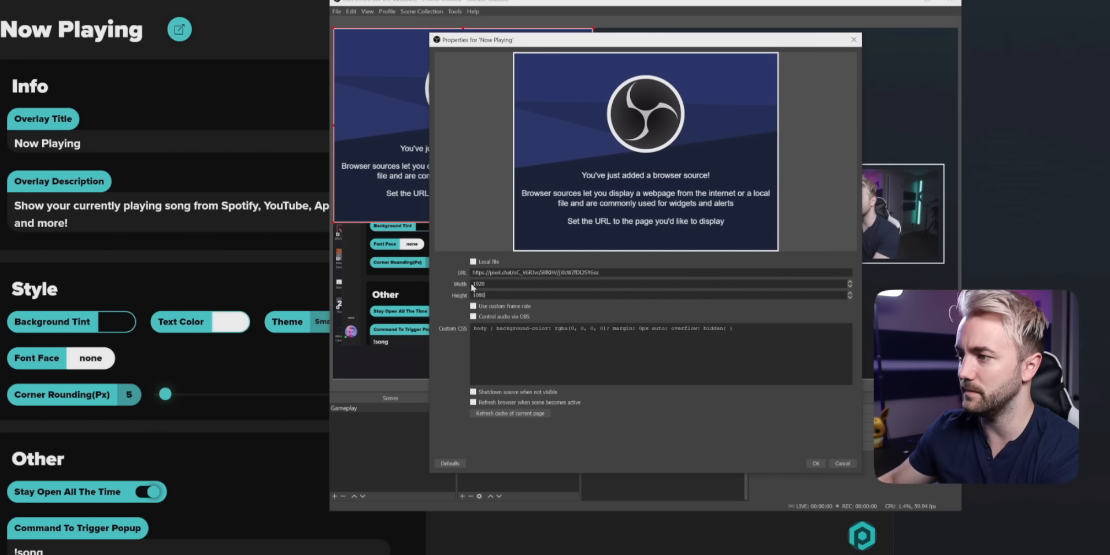
left_click(815, 463)
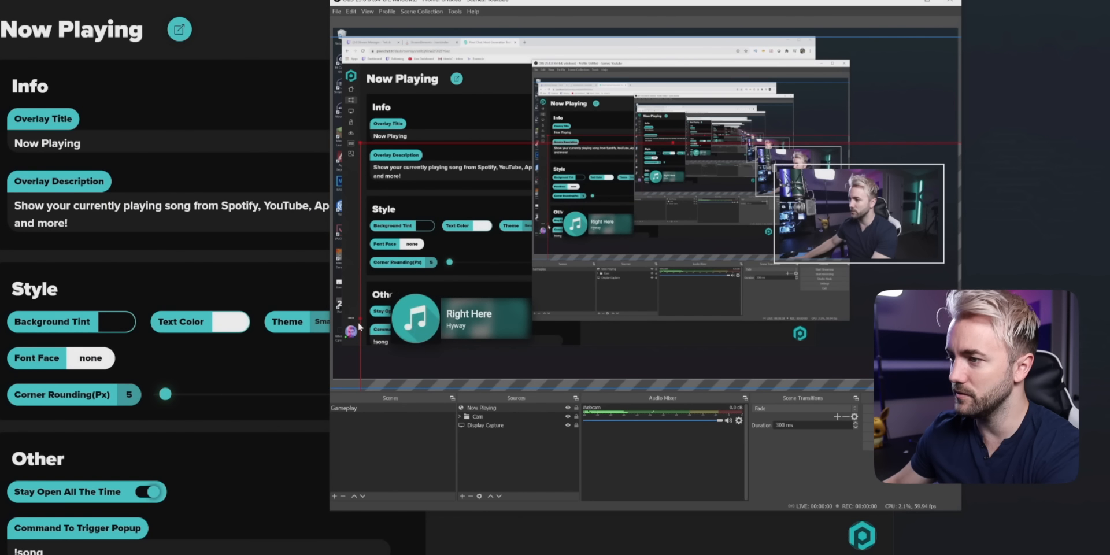
left_click_drag(392, 319, 377, 351)
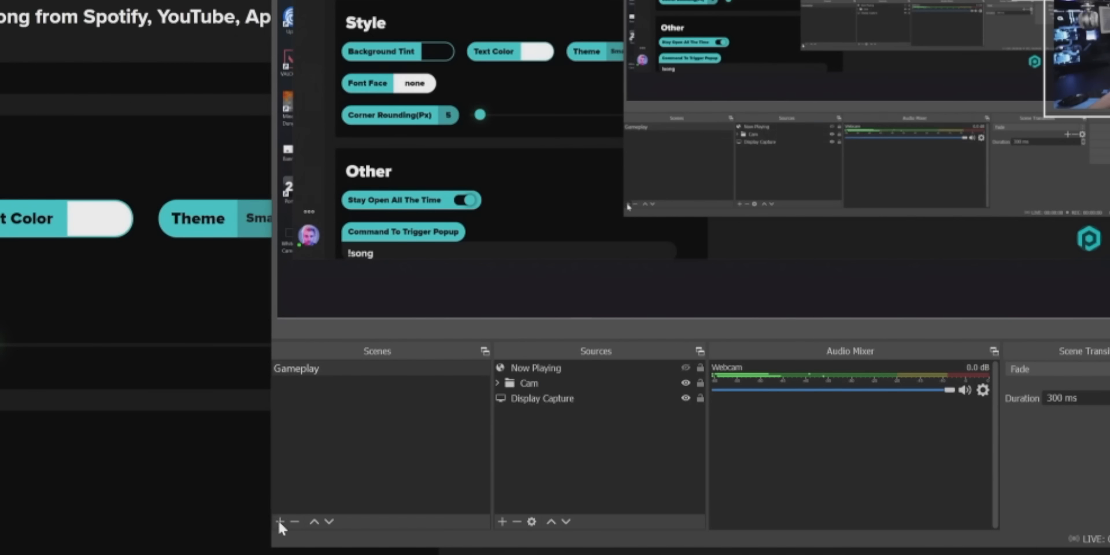
- Create a scene named Intermission, compare it with the Gameplay scene and leave Intermission active
left_click(280, 522)
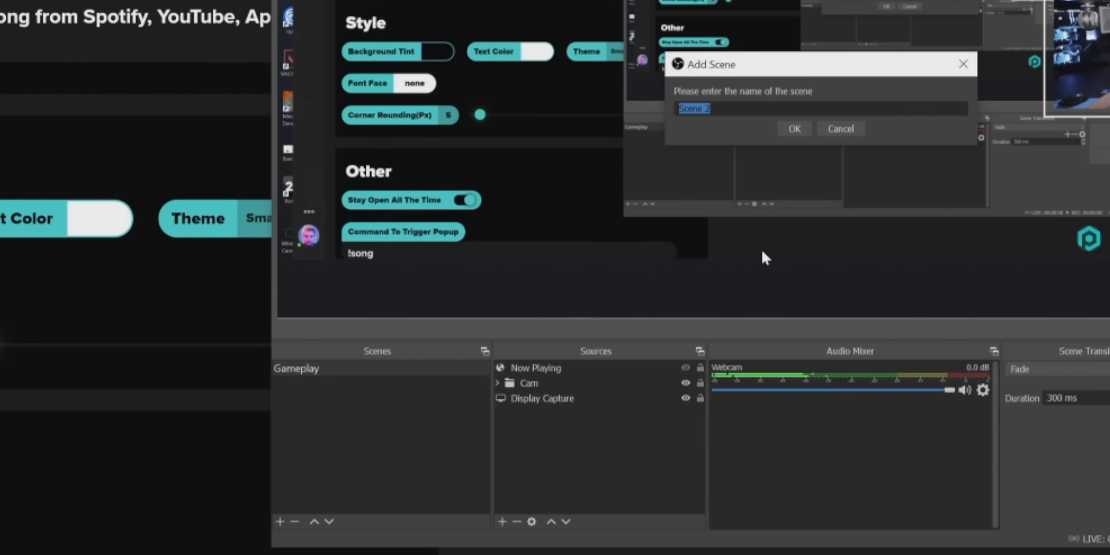
type("Intro")
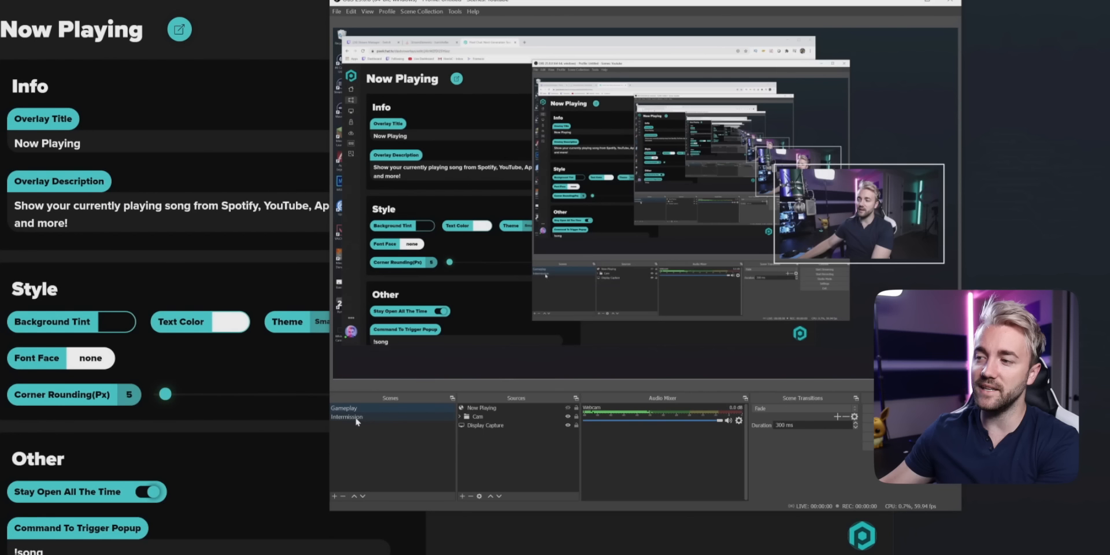
left_click(346, 416)
left_click(345, 407)
left_click(359, 417)
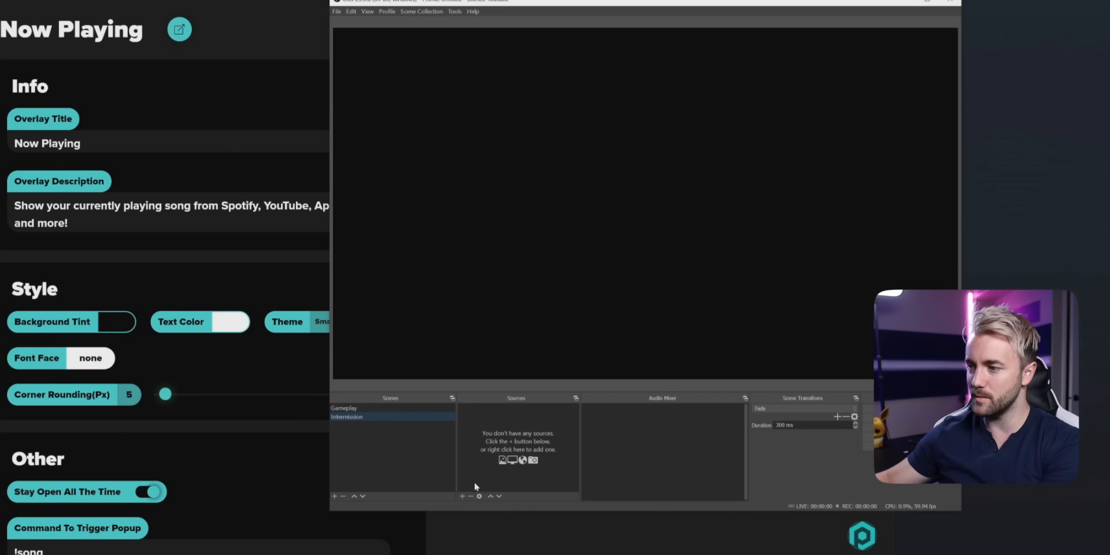
- Add a video capture device to the Intermission scene by reusing the existing Webcam source
left_click(462, 496)
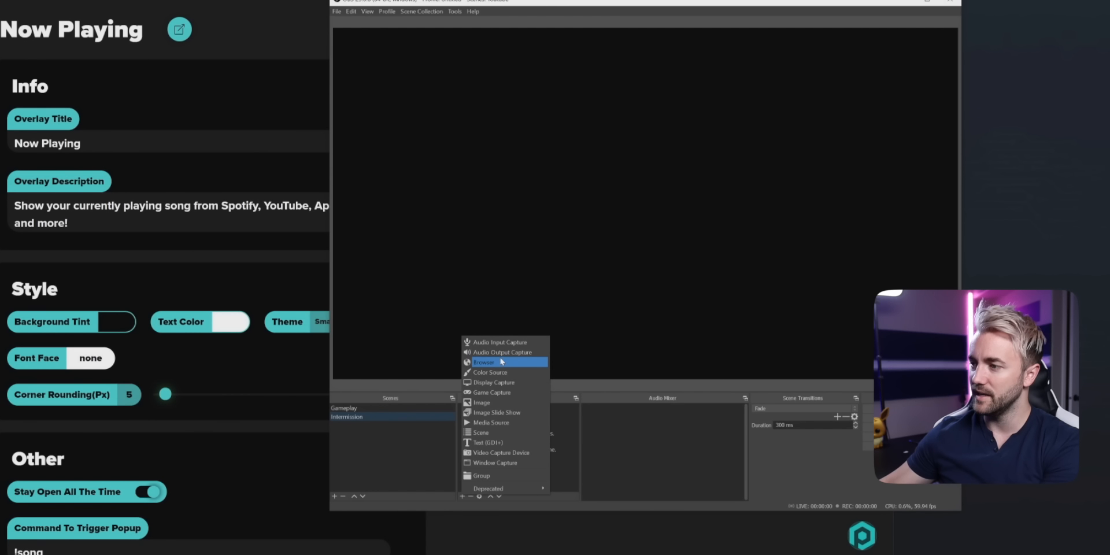
left_click(501, 452)
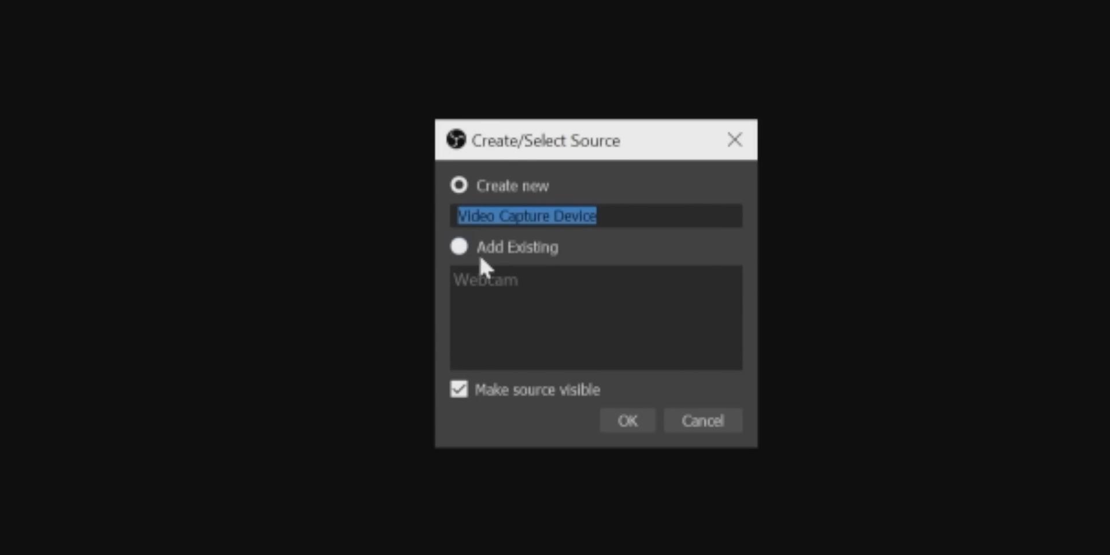
left_click(509, 245)
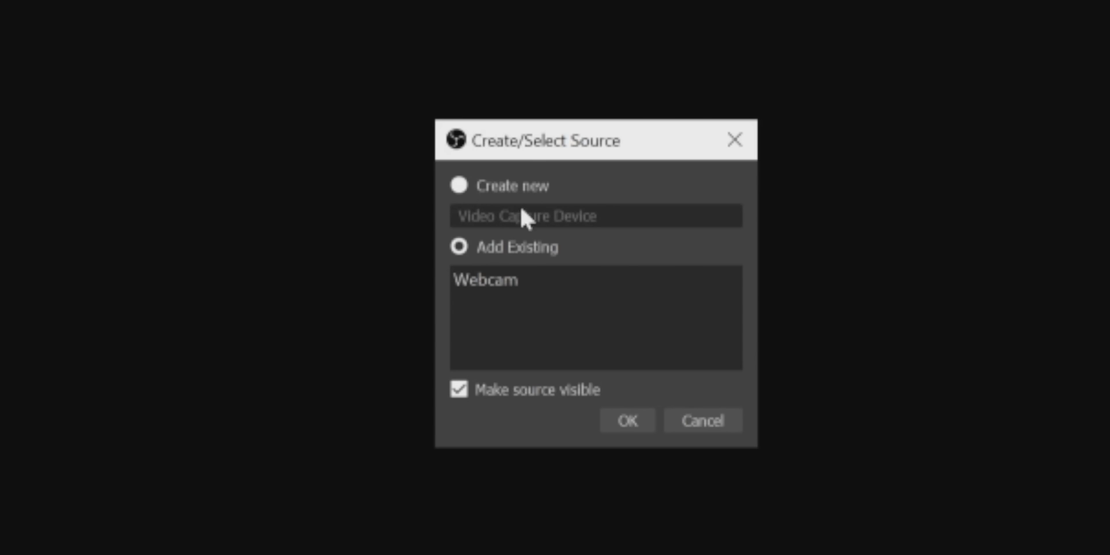
left_click(506, 244)
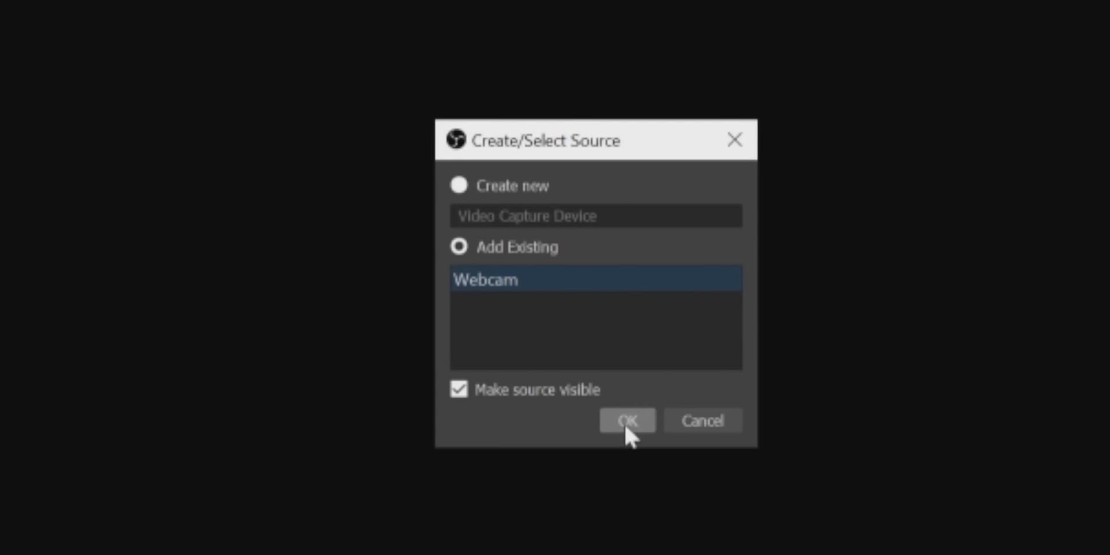
left_click(627, 420)
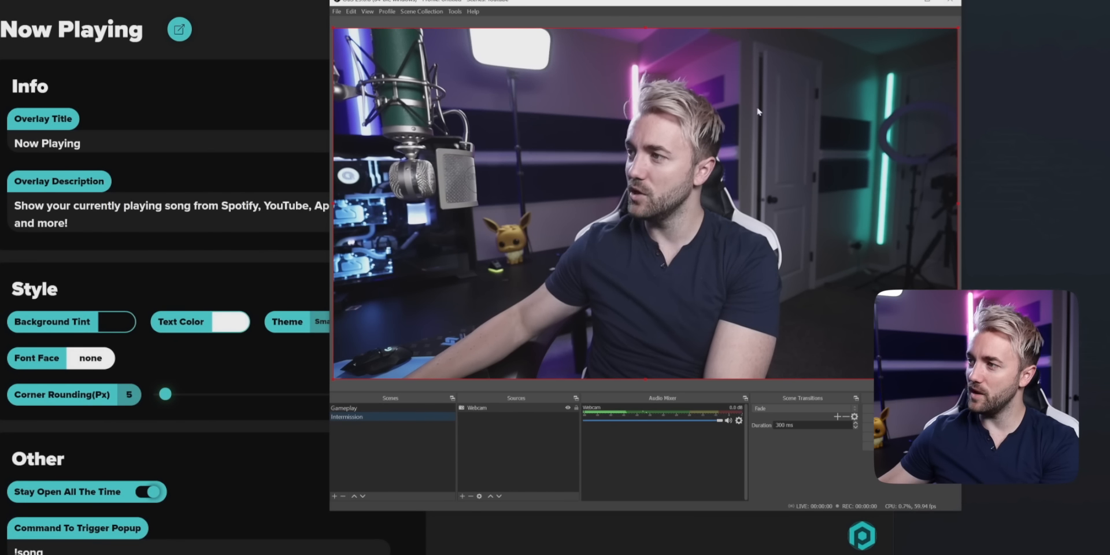
- Switch back and forth between the Gameplay and Intermission scenes to watch the Fade transition
left_click(348, 408)
left_click(347, 417)
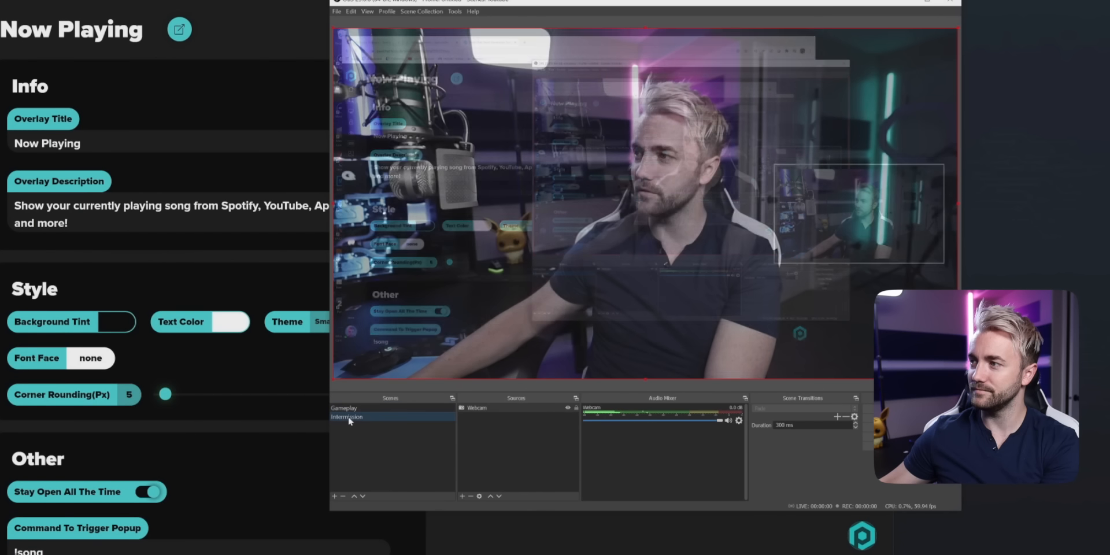
left_click(349, 408)
left_click(350, 417)
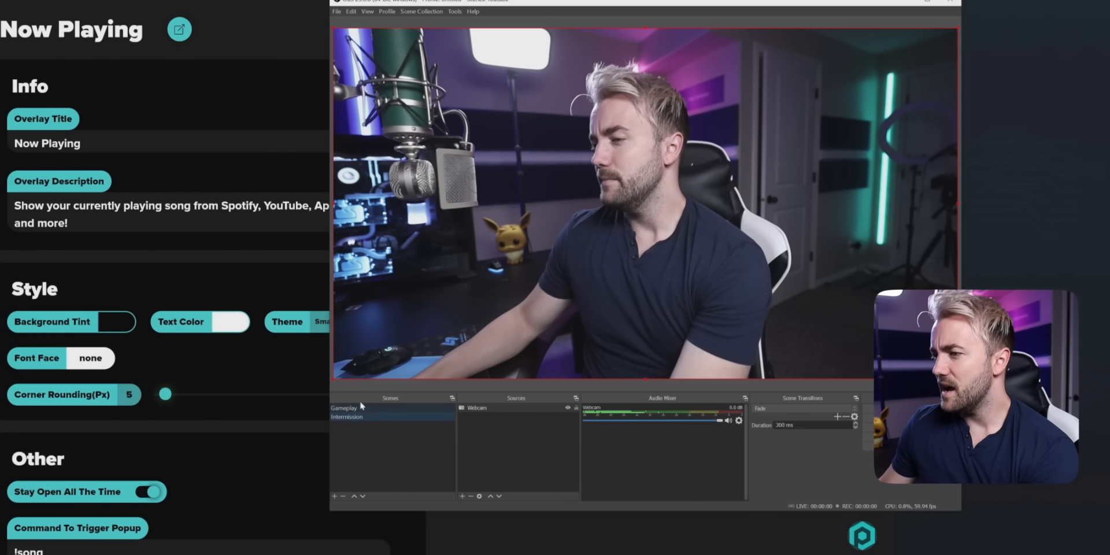
left_click(349, 408)
left_click(349, 417)
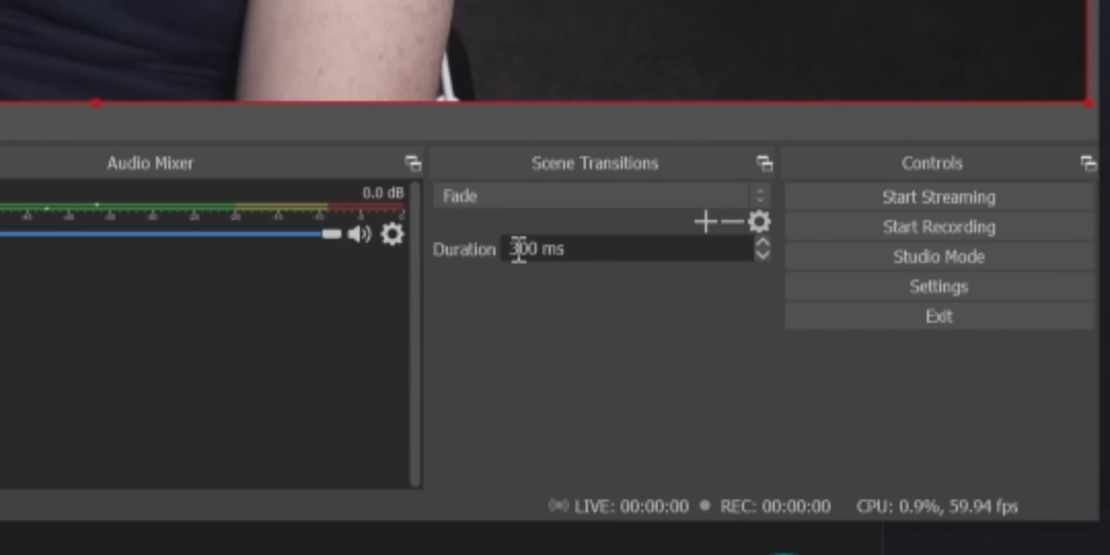
- Set the Fade transition duration to 1000 ms and test it by switching between the Gameplay and Intermission scenes
left_click(478, 270)
key("BackSpace")
type("10")
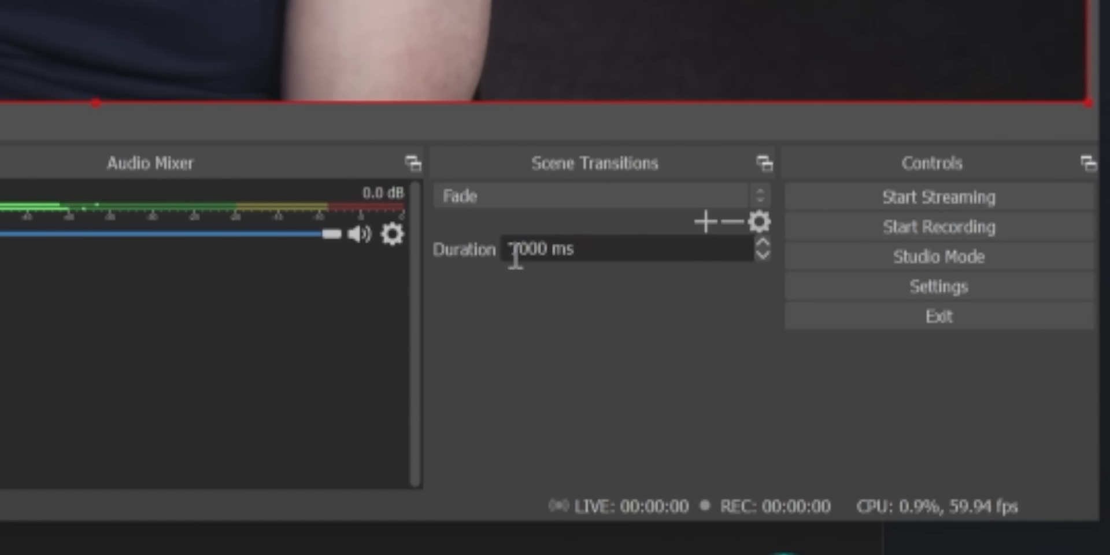
left_click(376, 407)
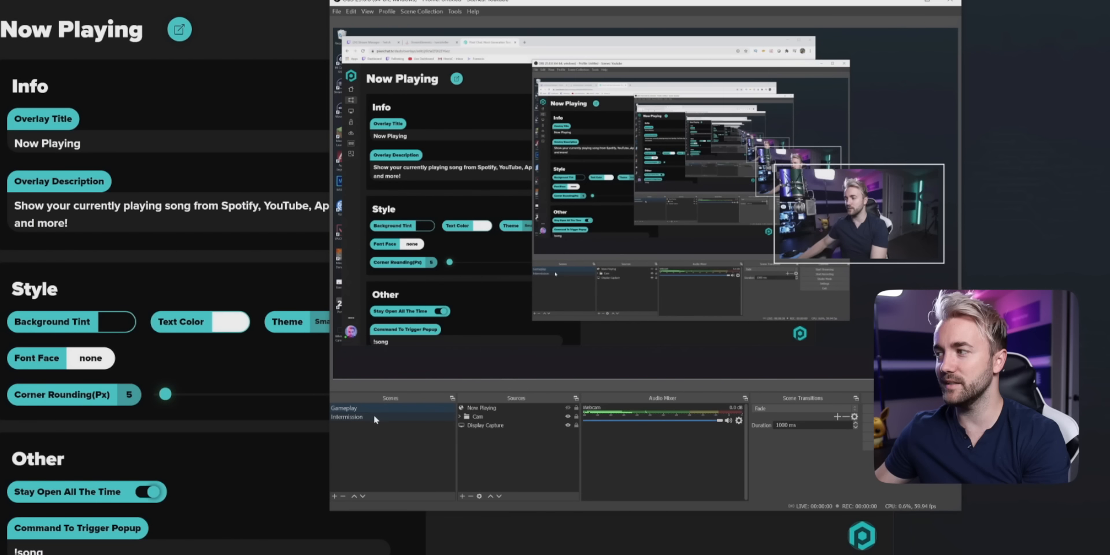
left_click(374, 416)
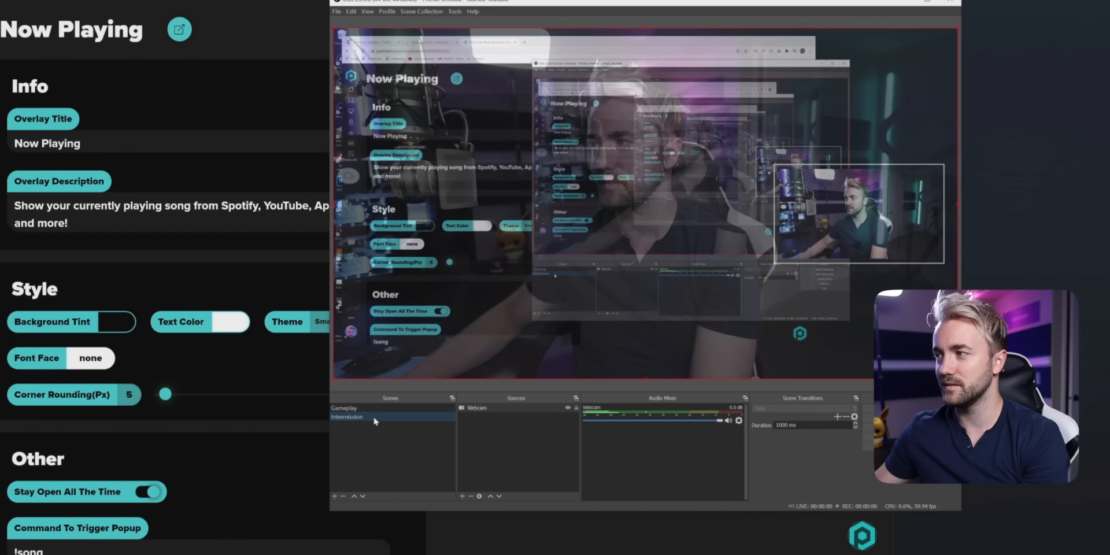
- Try a 100 ms Fade duration while switching between the two scenes, and restore the duration to 300 ms
key("BackSpace")
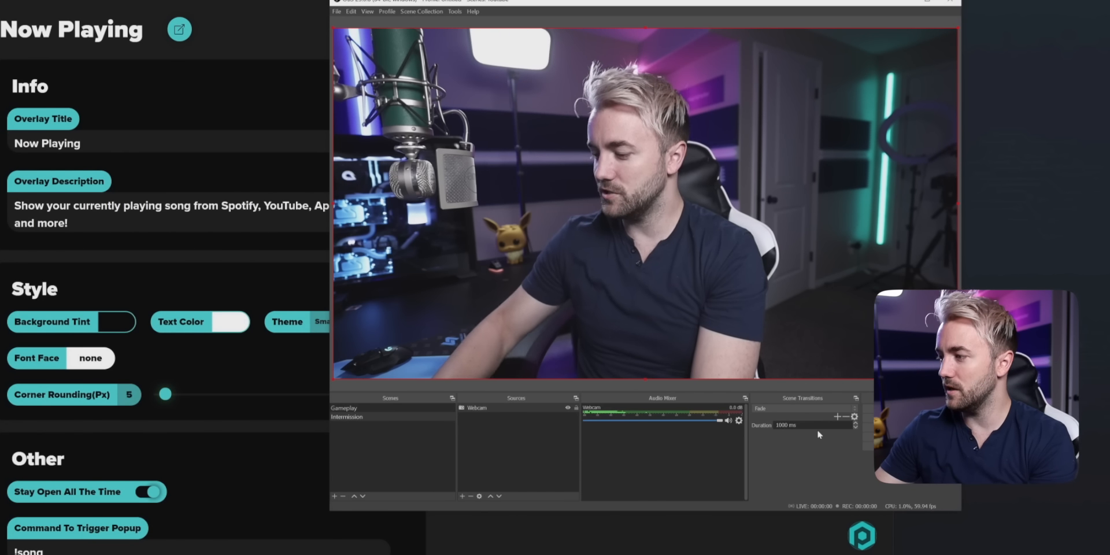
left_click(357, 408)
left_click(353, 415)
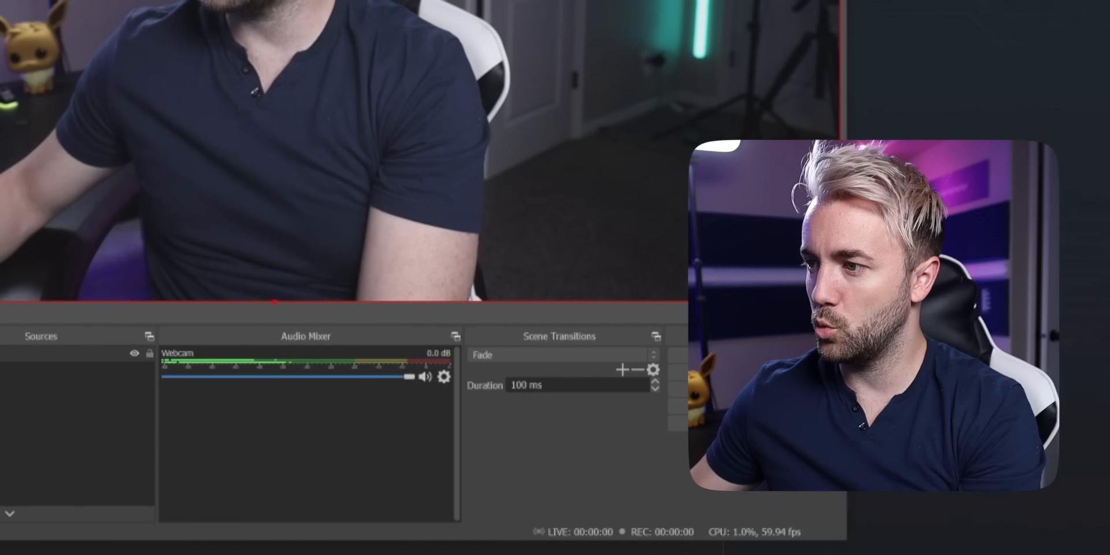
key("Up")
key("Down")
key("Up")
key("Down")
scroll(632, 381, "up", 4)
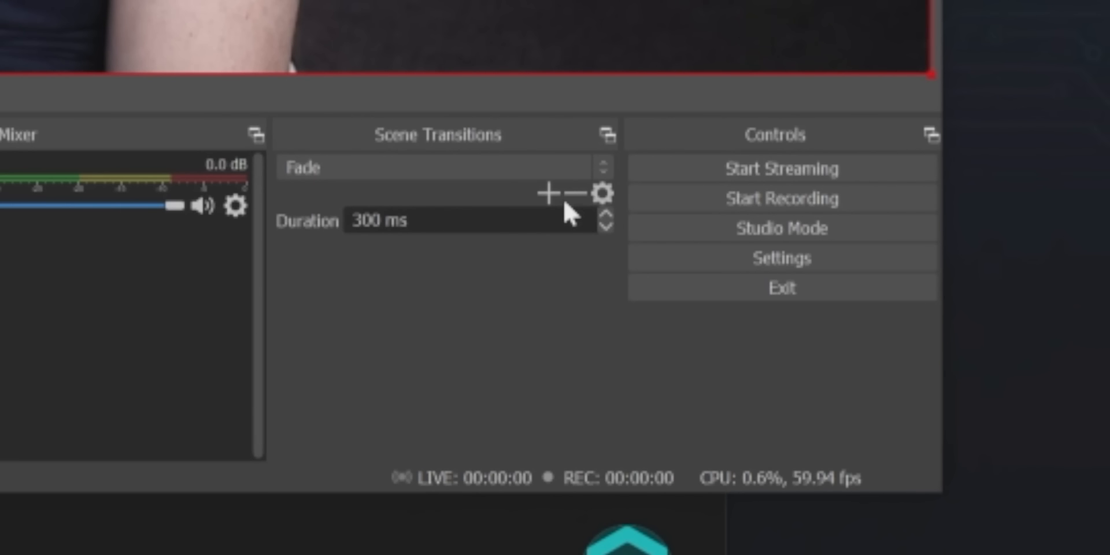
- Add a Swipe scene transition with direction Left, preview it and accept its properties
left_click(549, 192)
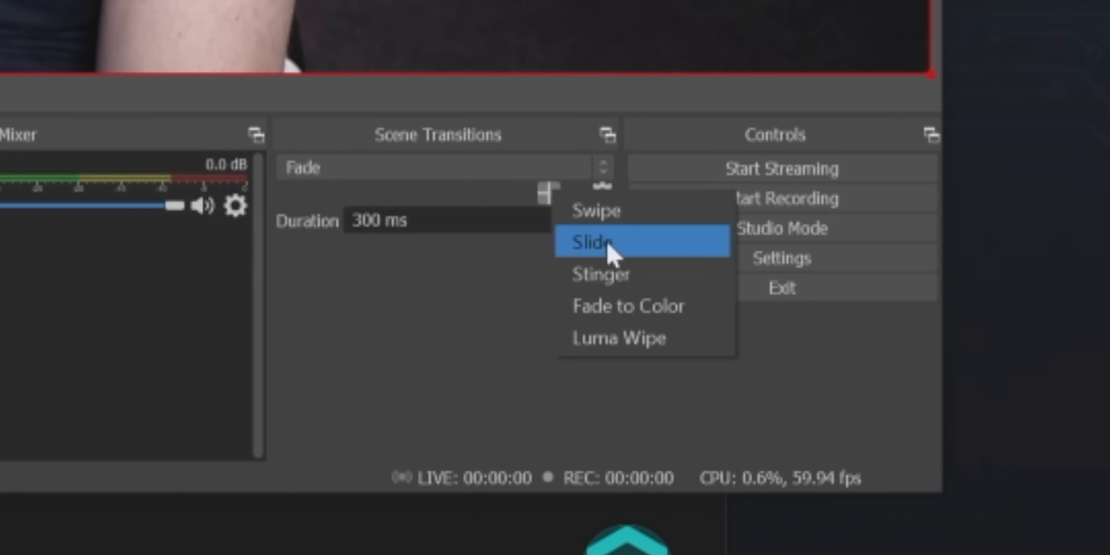
key("Escape")
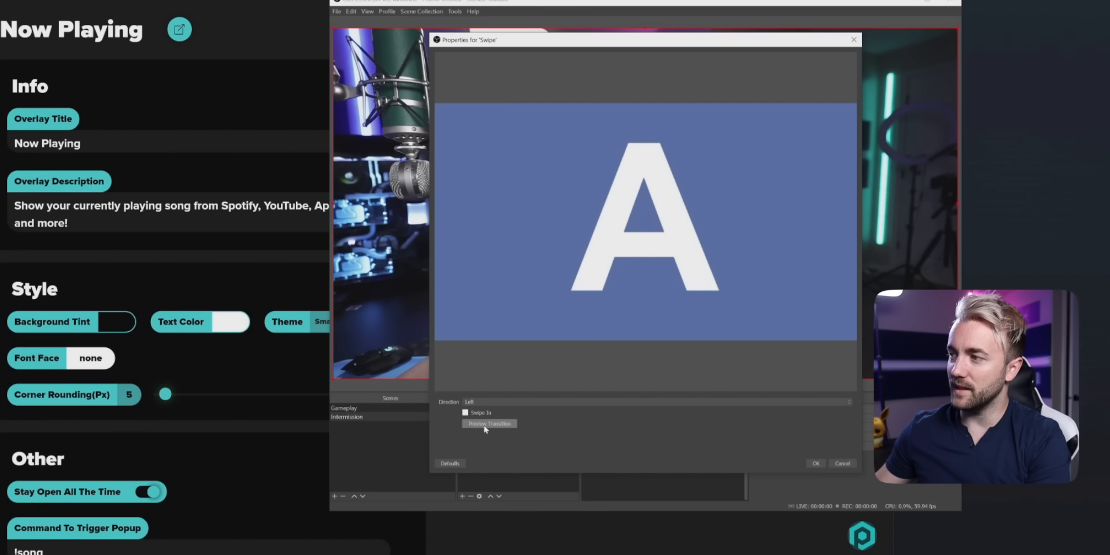
left_click(483, 426)
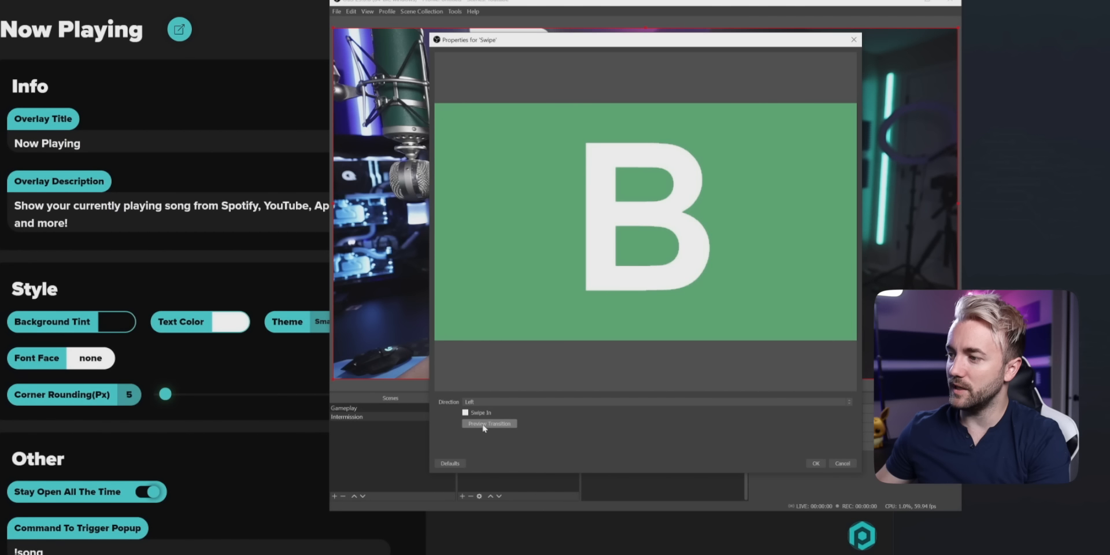
left_click(816, 463)
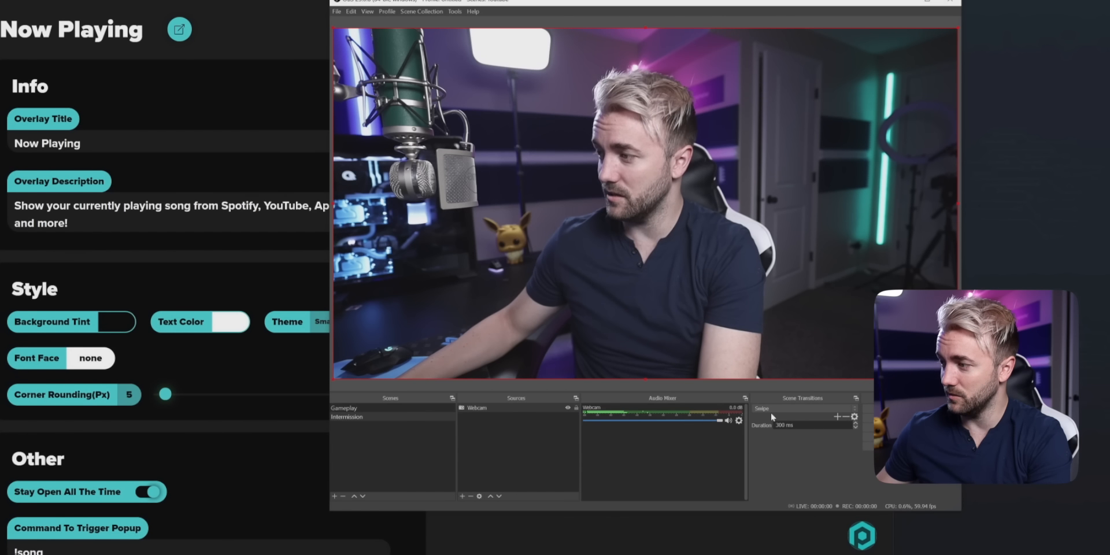
- Add a Stinger scene transition using the video file FINAL STINGER.webm and preview it
left_click(837, 416)
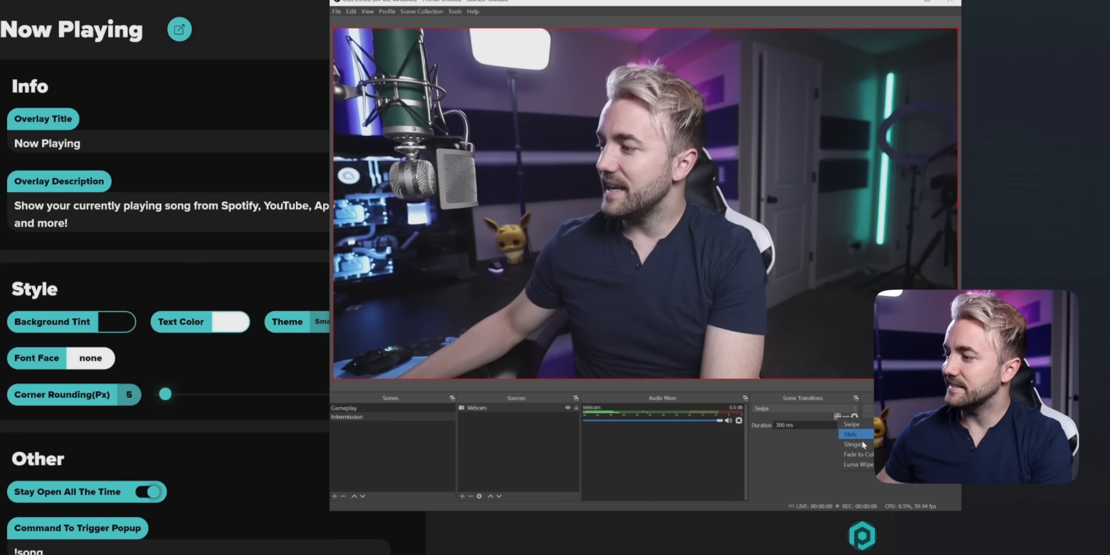
left_click(848, 441)
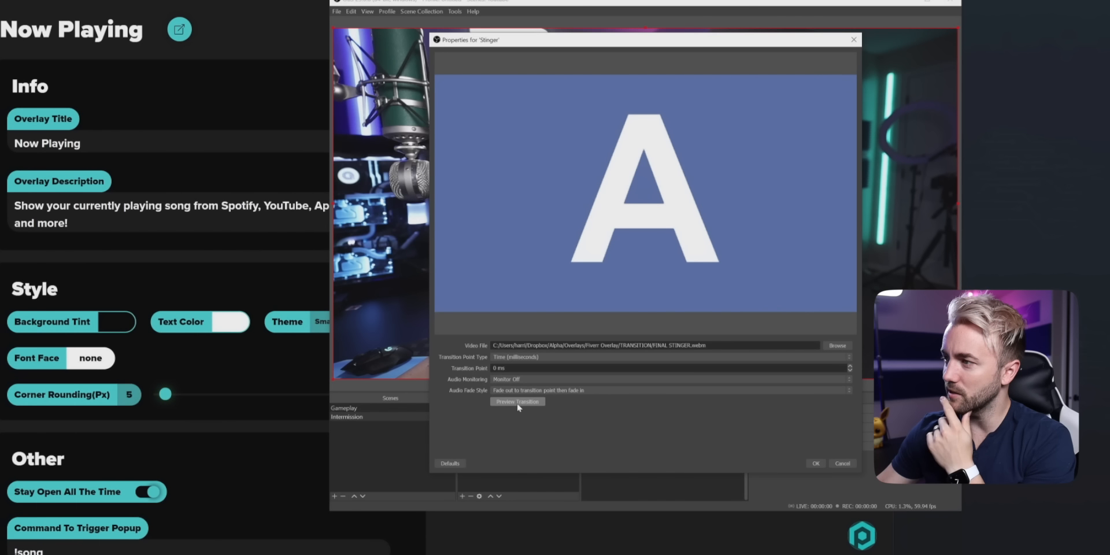
left_click(518, 405)
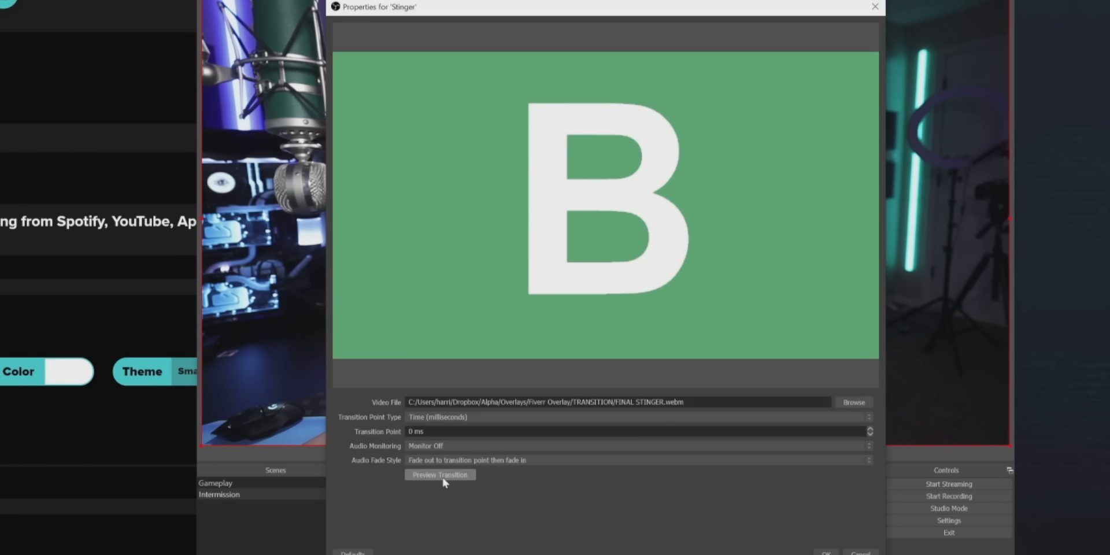
left_click(443, 475)
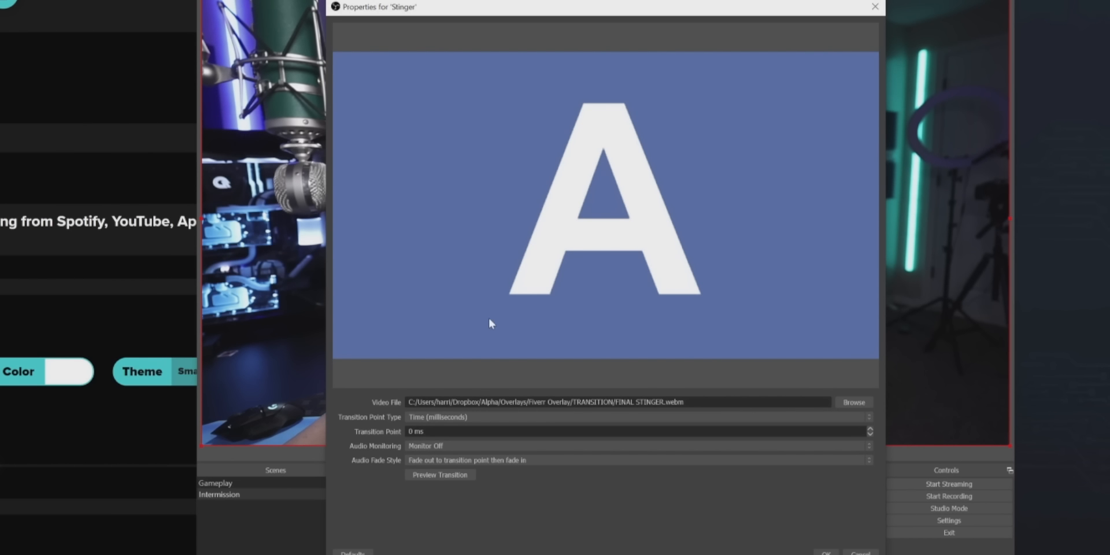
- Set the stinger's transition point to 500 ms and preview the transition
left_click(436, 417)
left_click(431, 425)
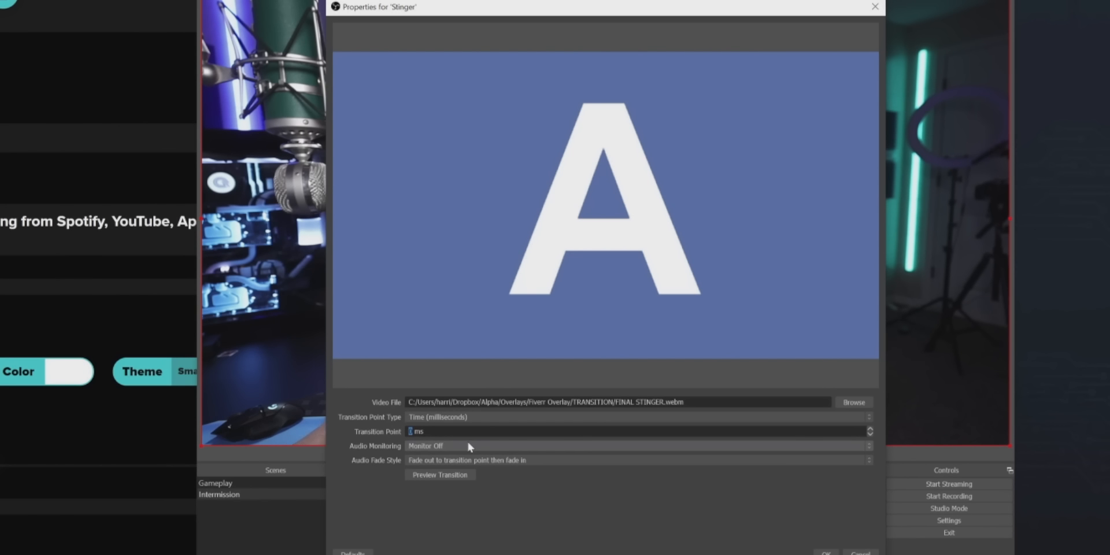
type("500")
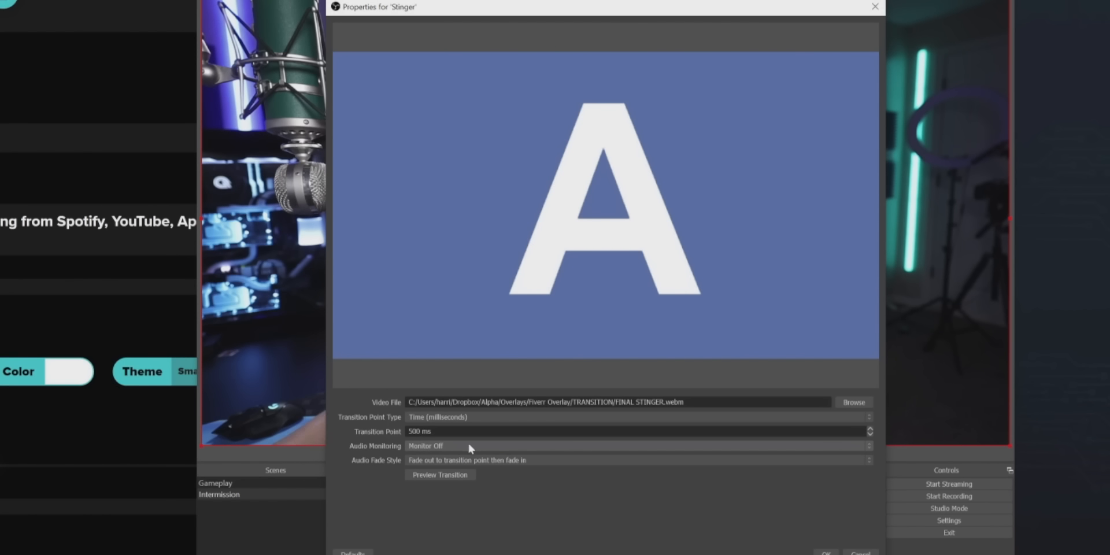
left_click(440, 474)
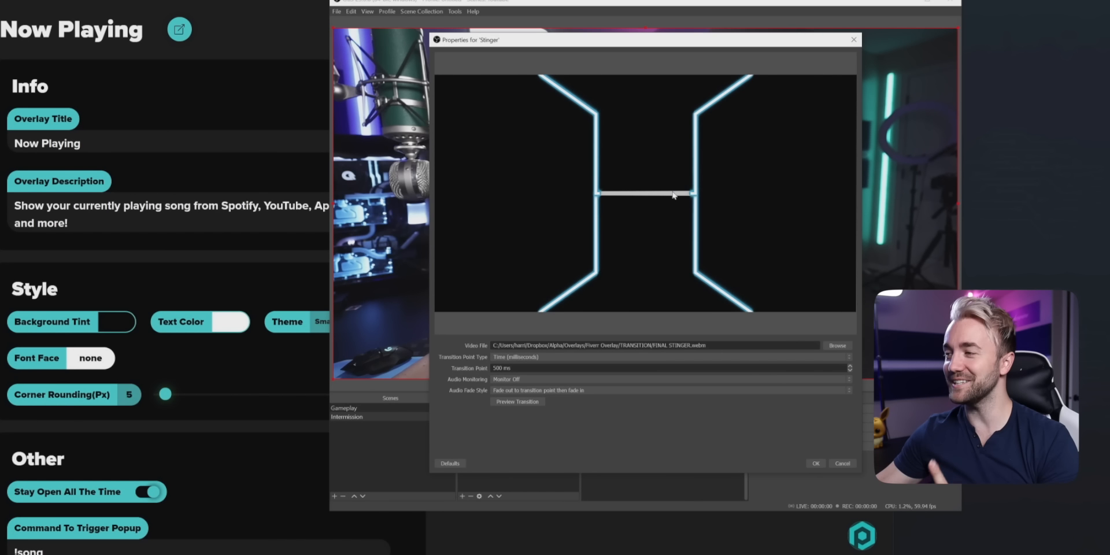
- Set the stinger's transition point to 650 ms, preview the transition and check the audio fade style choices
left_click_drag(512, 369, 491, 369)
type("650")
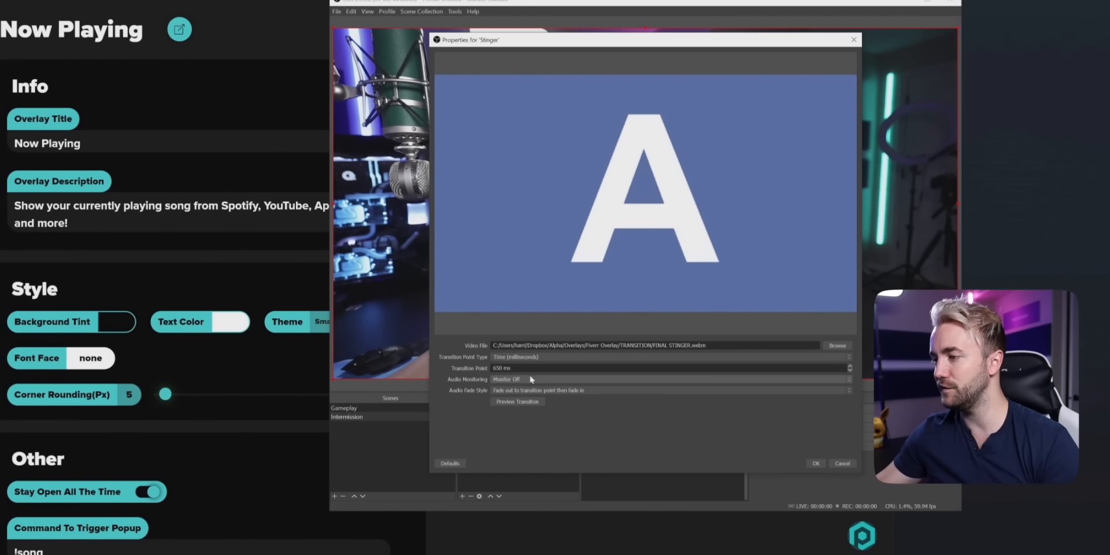
left_click(516, 405)
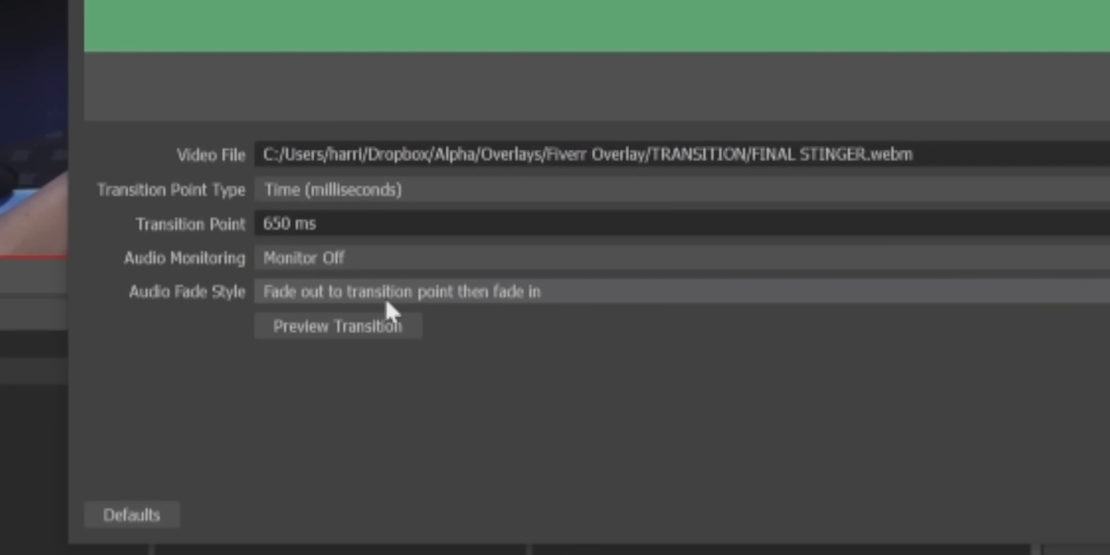
left_click(384, 297)
left_click(354, 331)
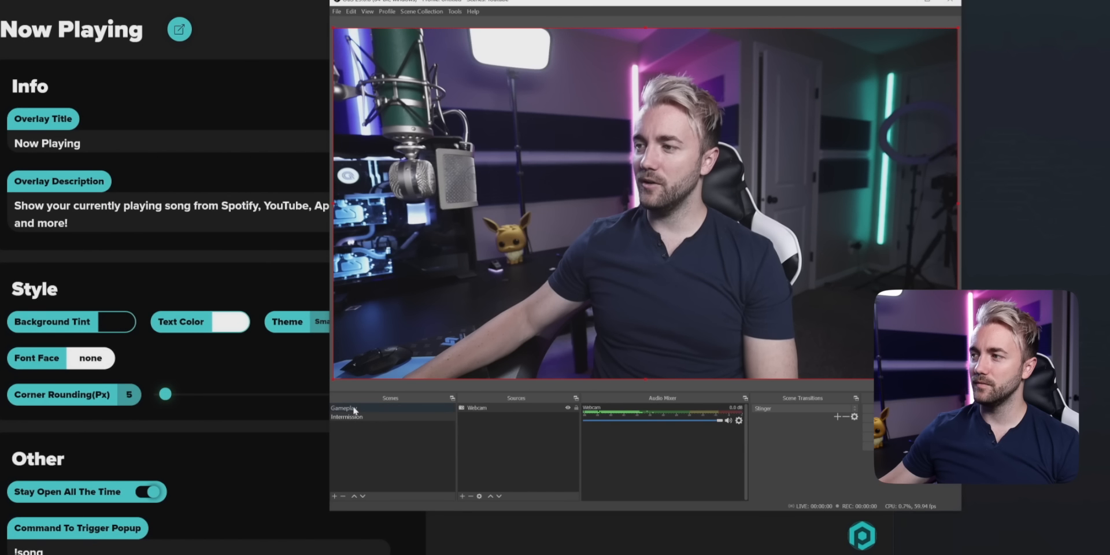
- Switch to the Gameplay scene and look over its scene options, including the transition override
left_click(354, 409)
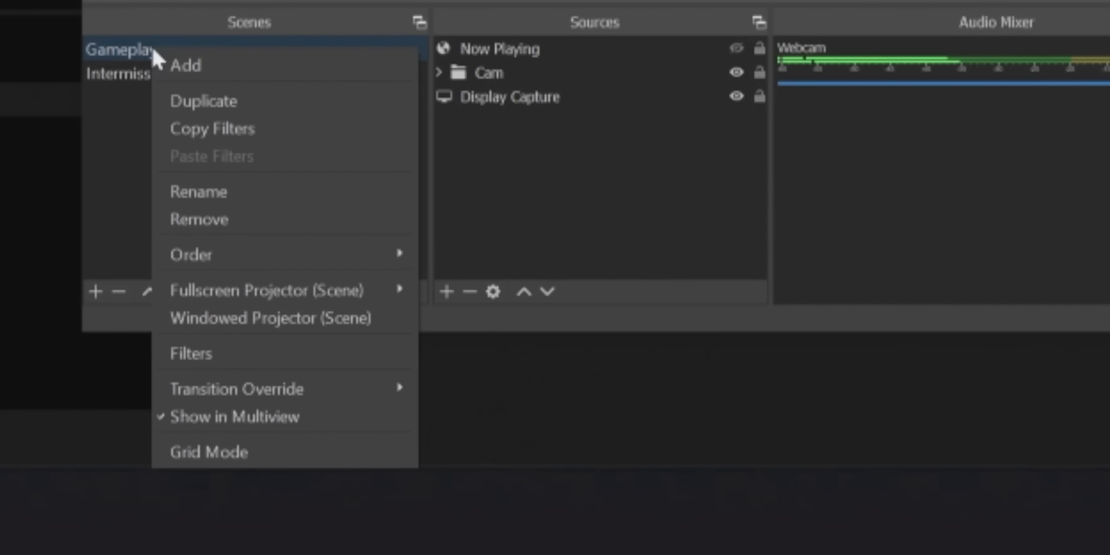
right_click(354, 406)
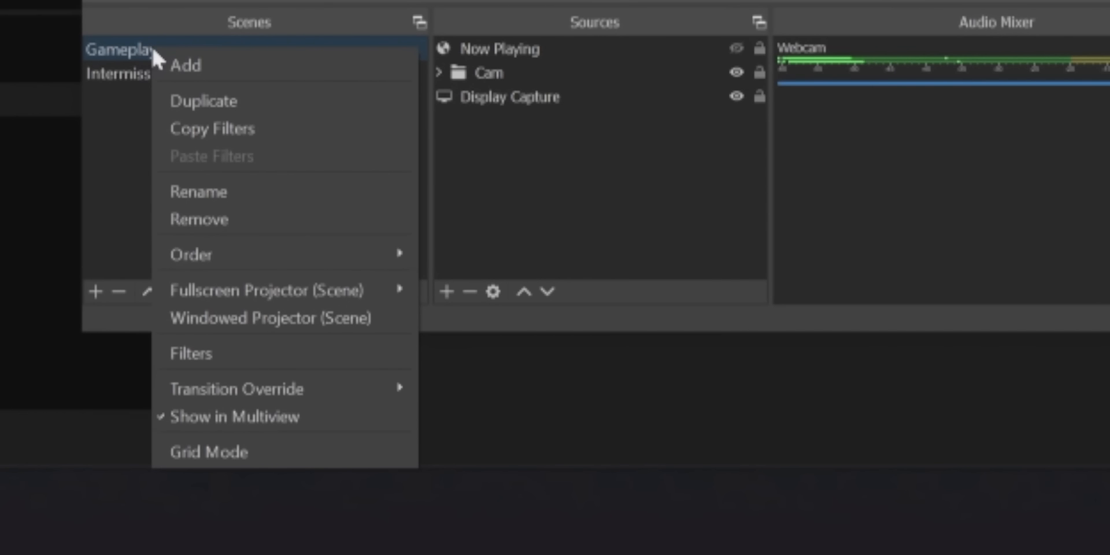
mouse_move(276, 393)
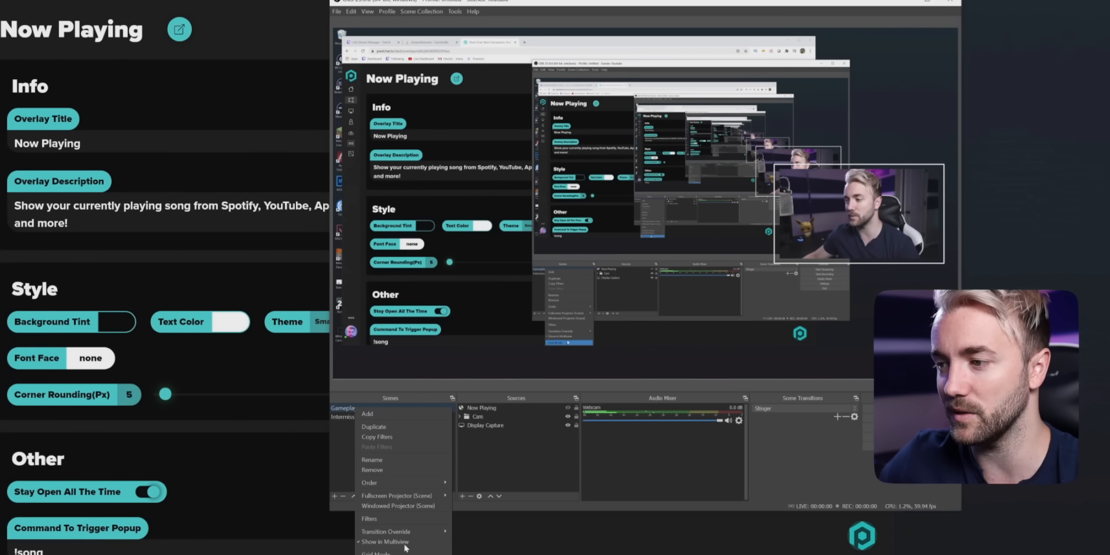
mouse_move(411, 533)
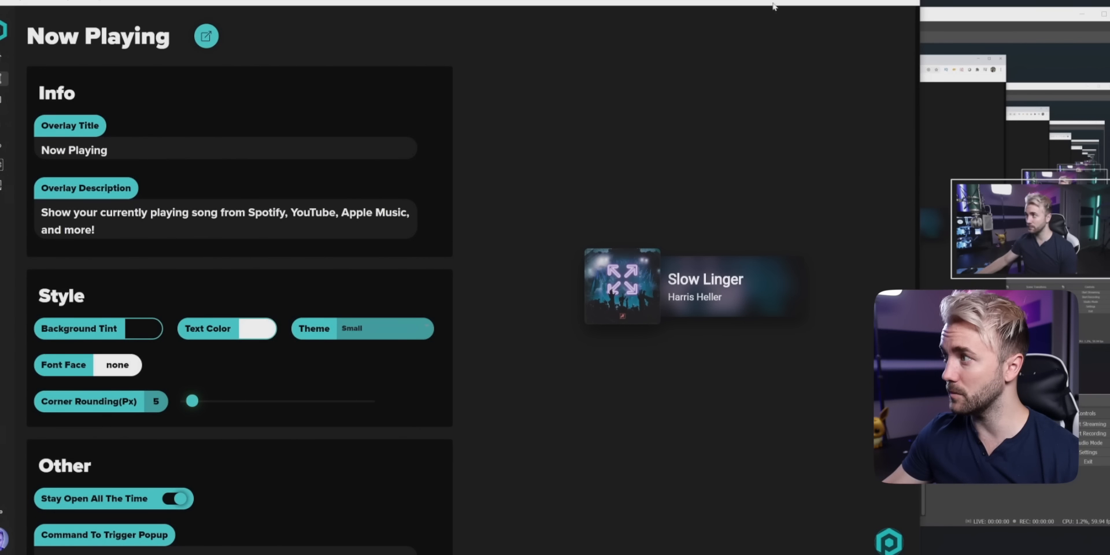
- Bring OBS to the front, add an Audio Output Capture source named Gameplay Audio and go through its device choices
left_click(948, 16)
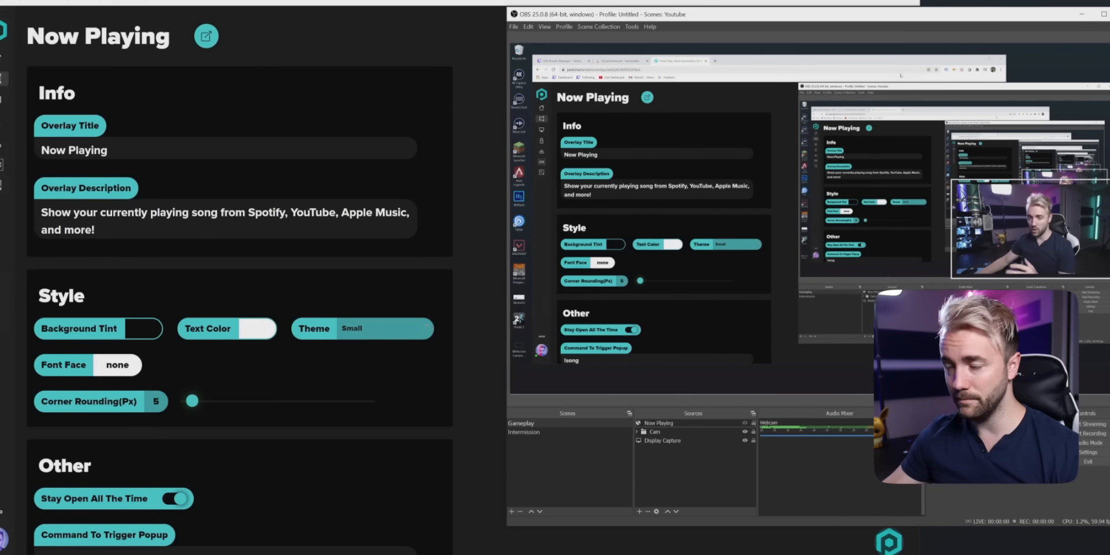
left_click_drag(768, 14, 638, 13)
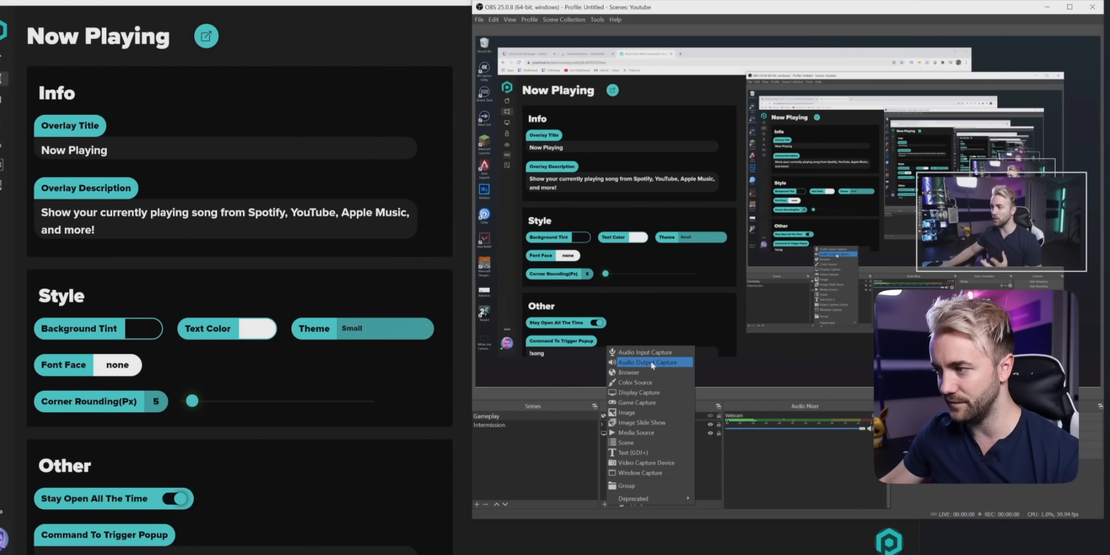
left_click(647, 363)
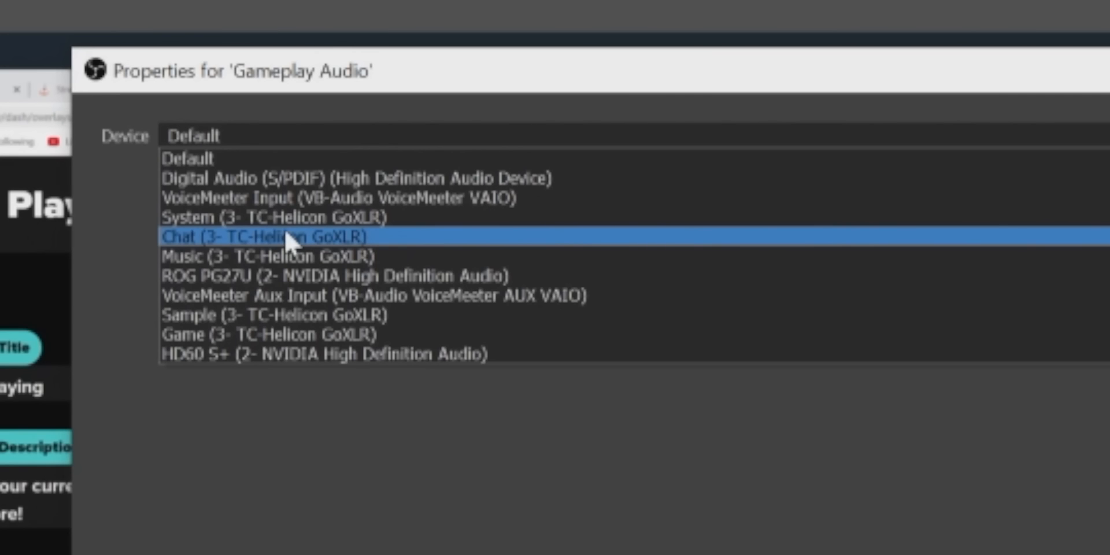
left_click(635, 94)
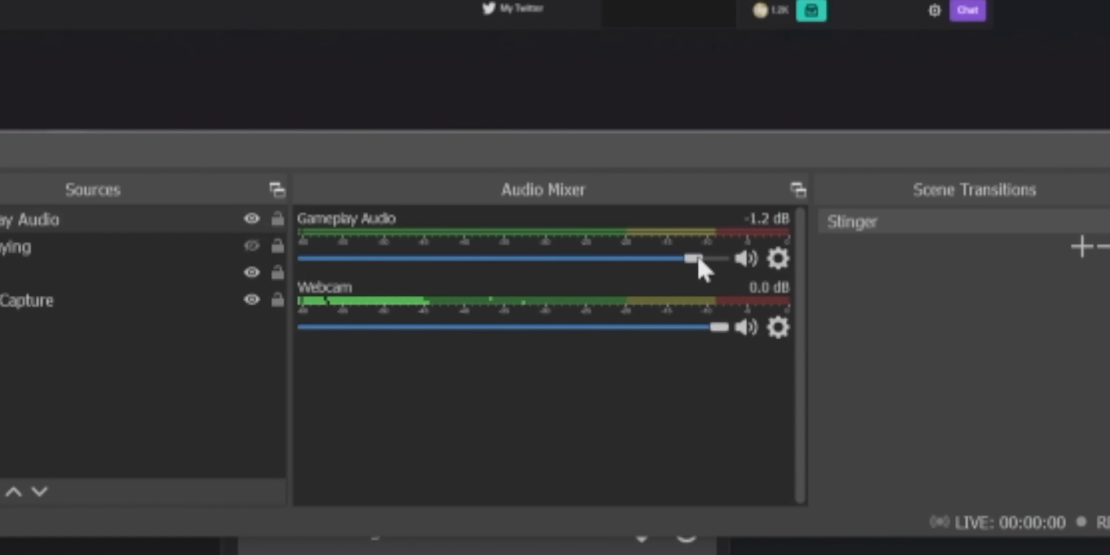
- Try lower Gameplay Audio levels, return it to 0.0 dB, and hide the muted Webcam channel from the audio mixer
left_click_drag(700, 258, 737, 271)
left_click_drag(307, 258, 792, 267)
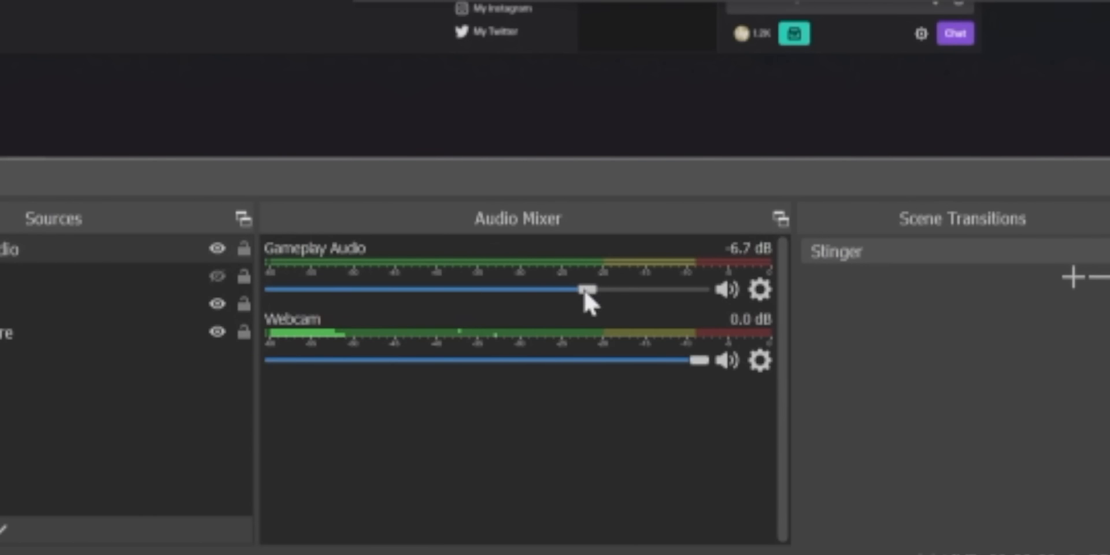
left_click_drag(841, 439, 824, 441)
left_click_drag(532, 298, 589, 296)
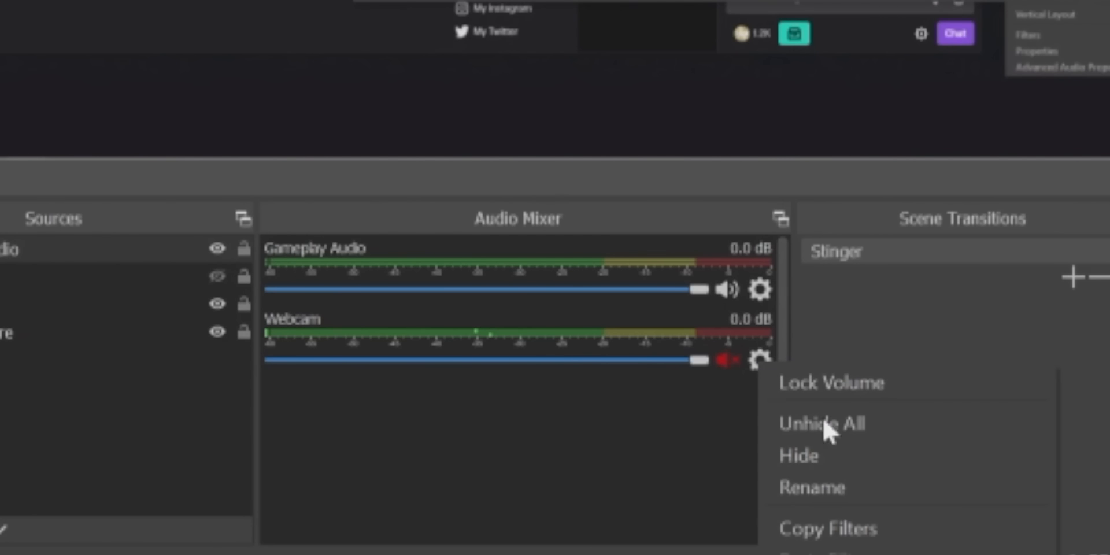
left_click(801, 458)
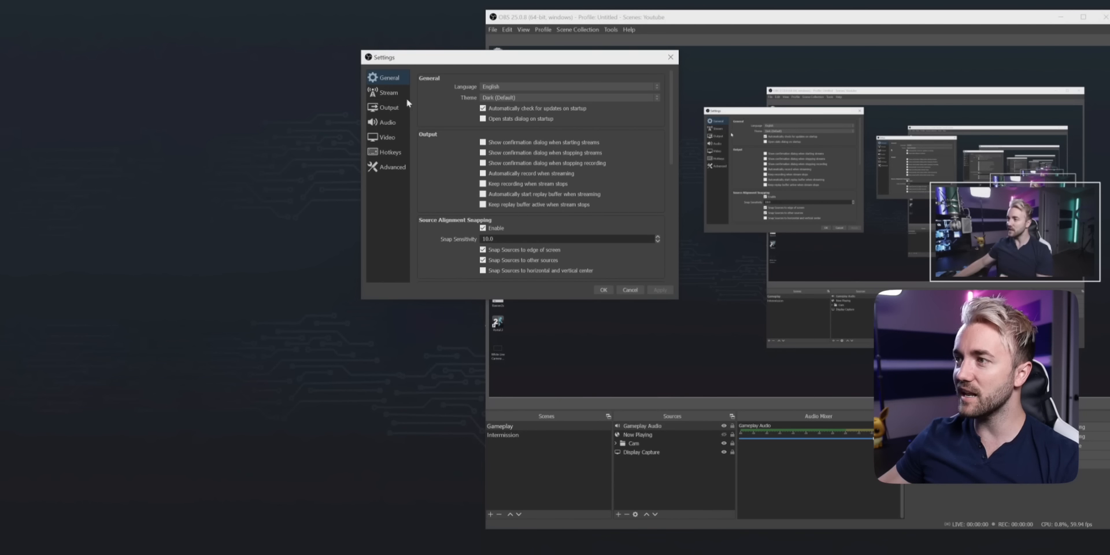
- Look through the Stream, Audio and Hotkeys categories of the program settings
left_click(388, 93)
left_click(387, 122)
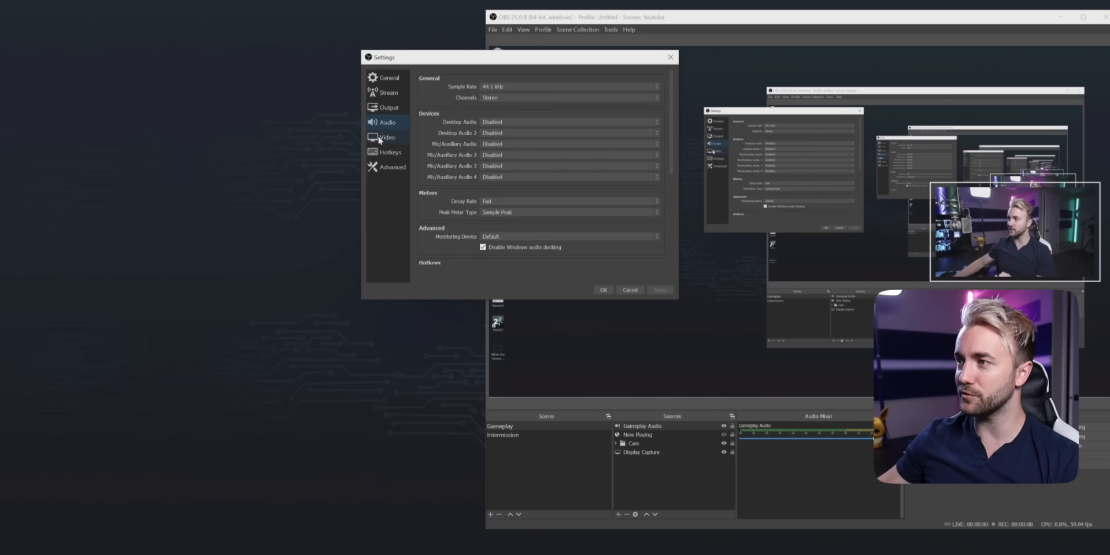
left_click(387, 153)
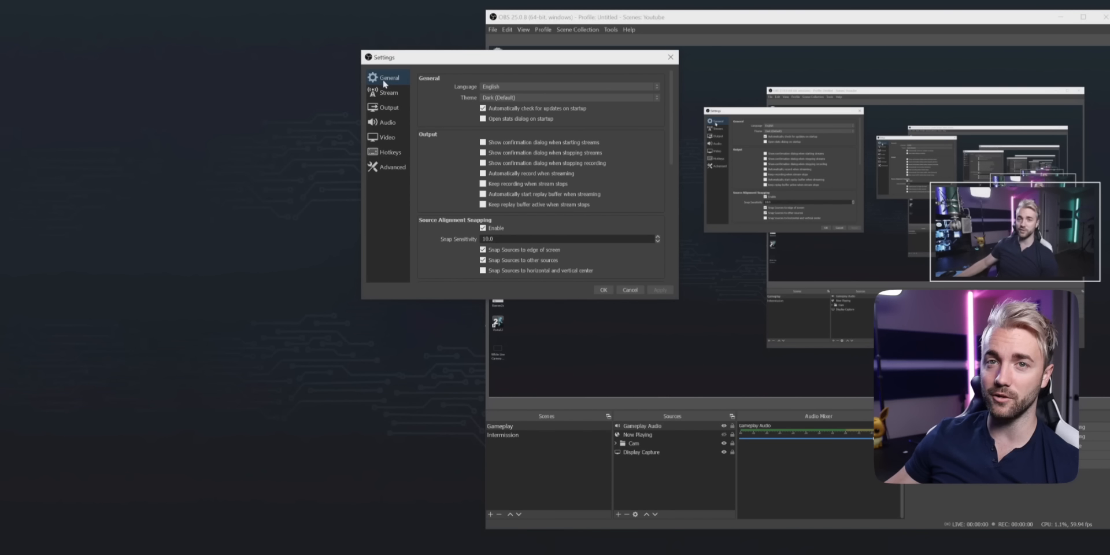
- Set the Twitch streaming service to use a stream key, and view the account login window before closing it
left_click(393, 92)
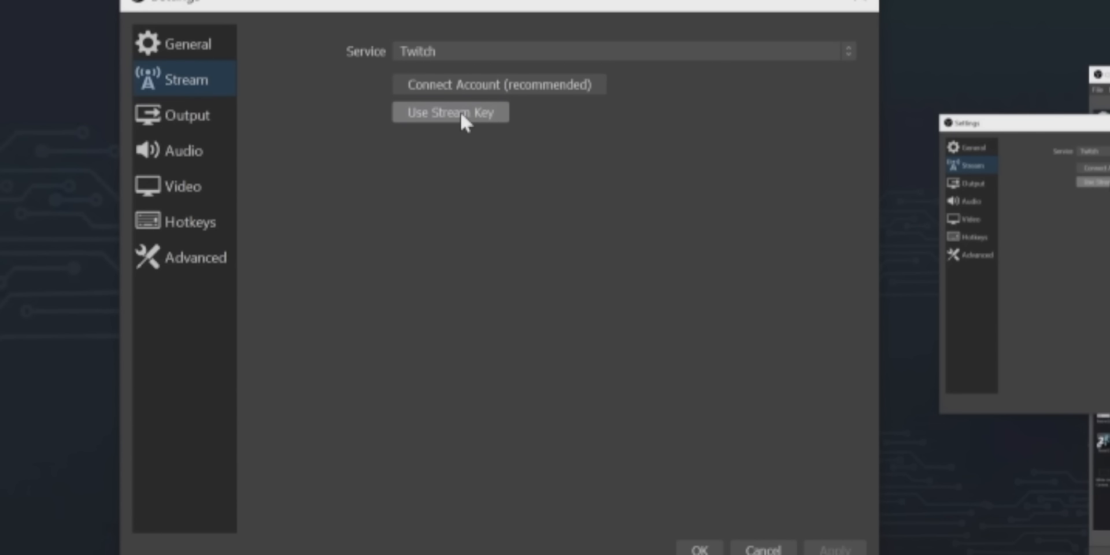
left_click(460, 112)
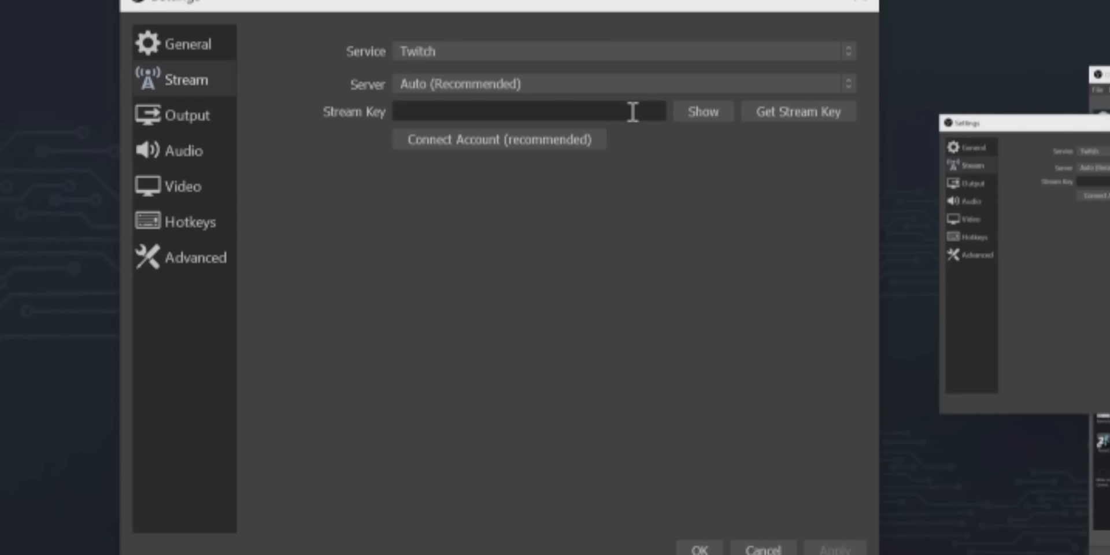
left_click(454, 141)
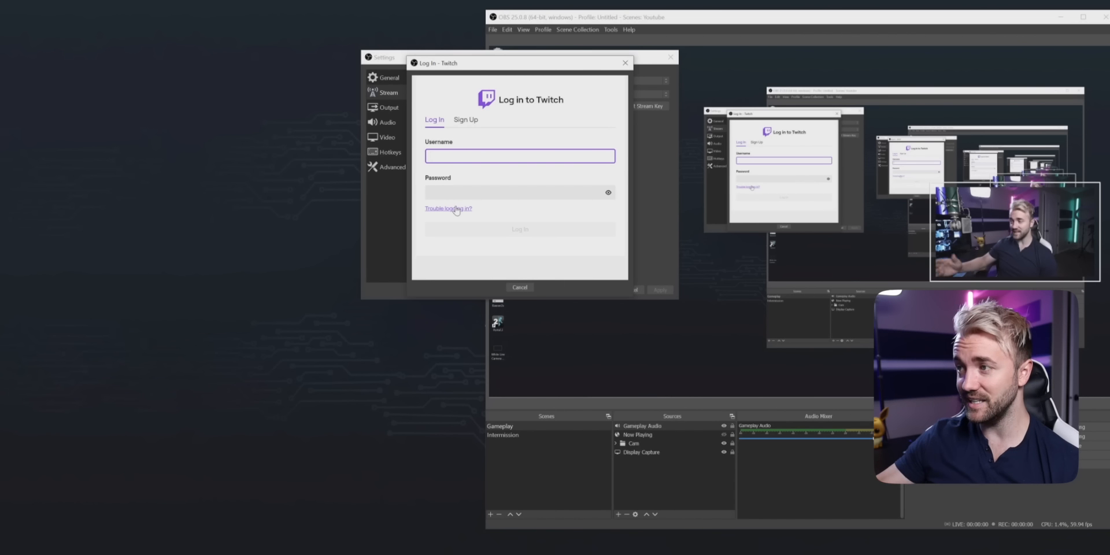
left_click(625, 63)
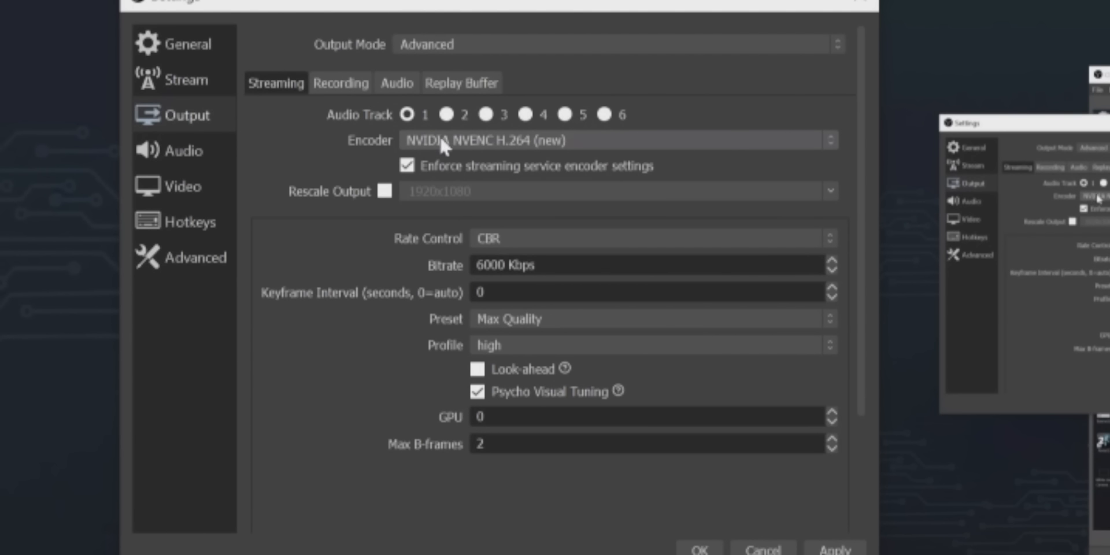
- Show the available encoders for streaming in the advanced output settings
left_click(446, 136)
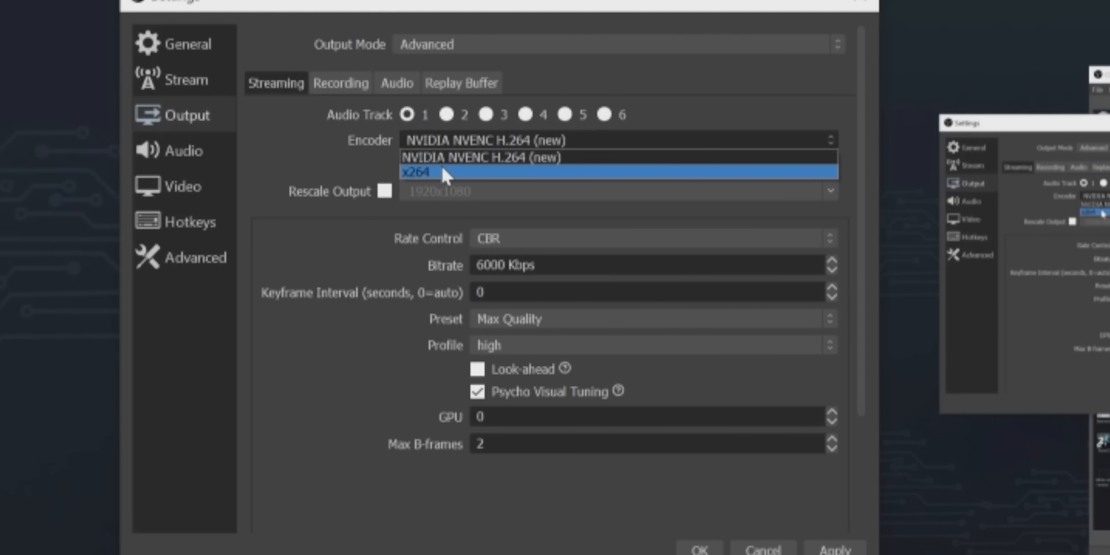